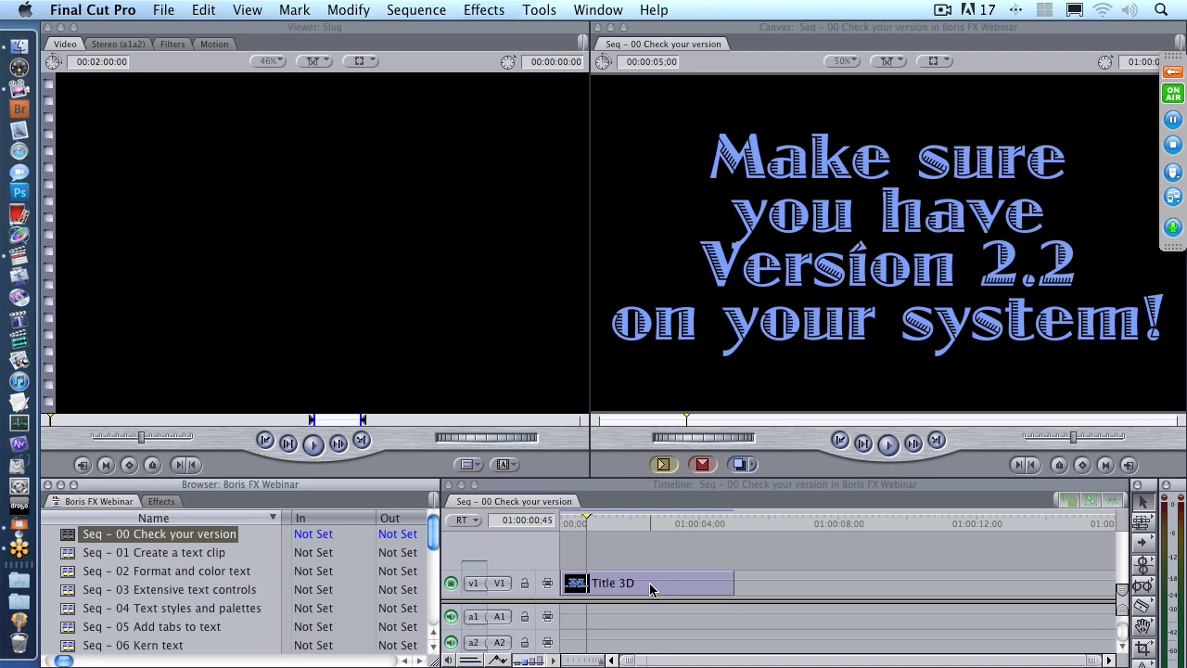
Step: Load the Title 3D clip's Controls and show its About box, version 2.2.0.090901
double_click(649, 582)
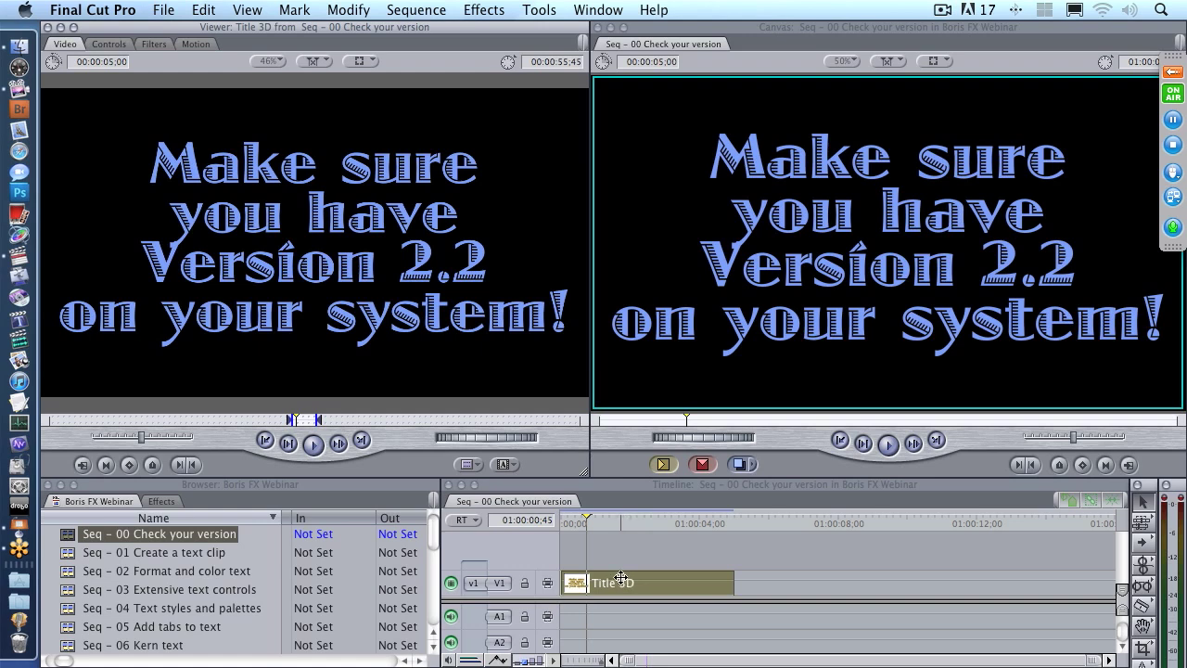
left_click(109, 47)
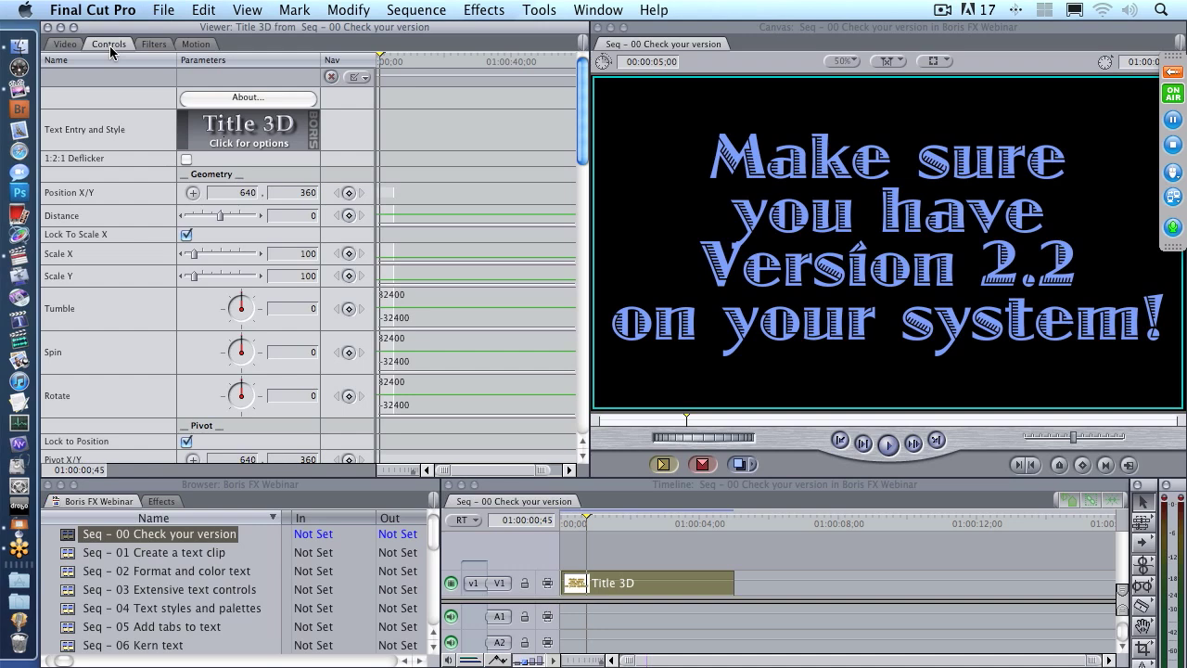
left_click(255, 97)
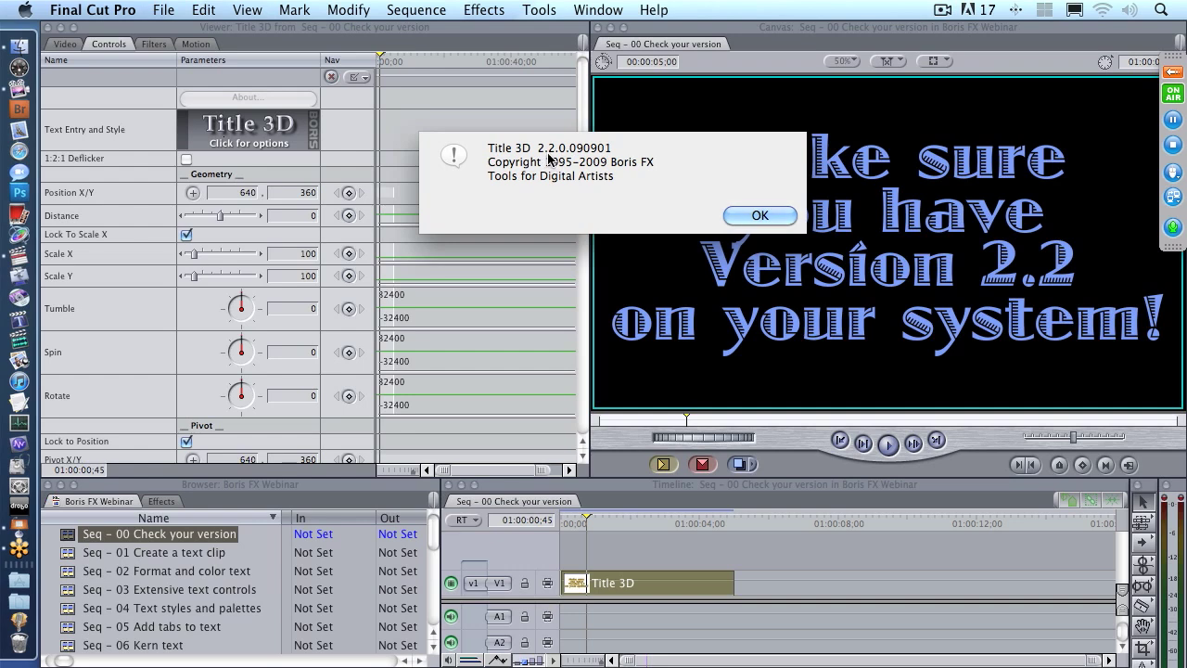
Step: Close the Title 3D About box after confirming version 2.2.0.090901
left_click(741, 219)
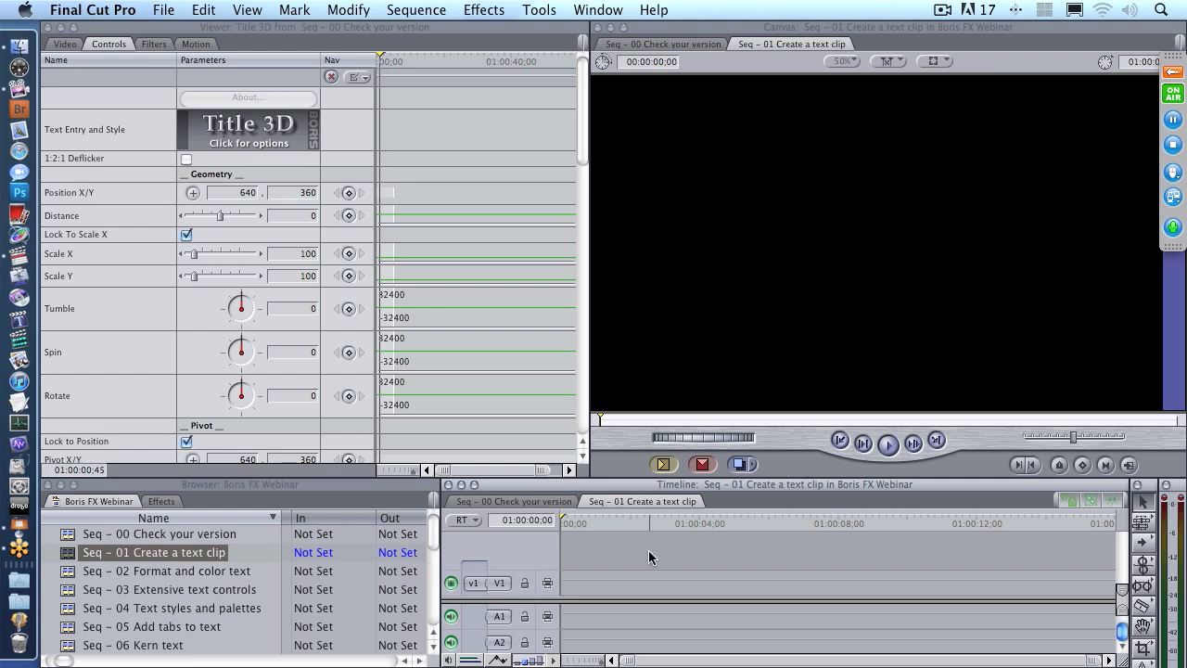
Step: Return the Viewer to the Video tab and show the Boris generators, including Title 3D
left_click(67, 44)
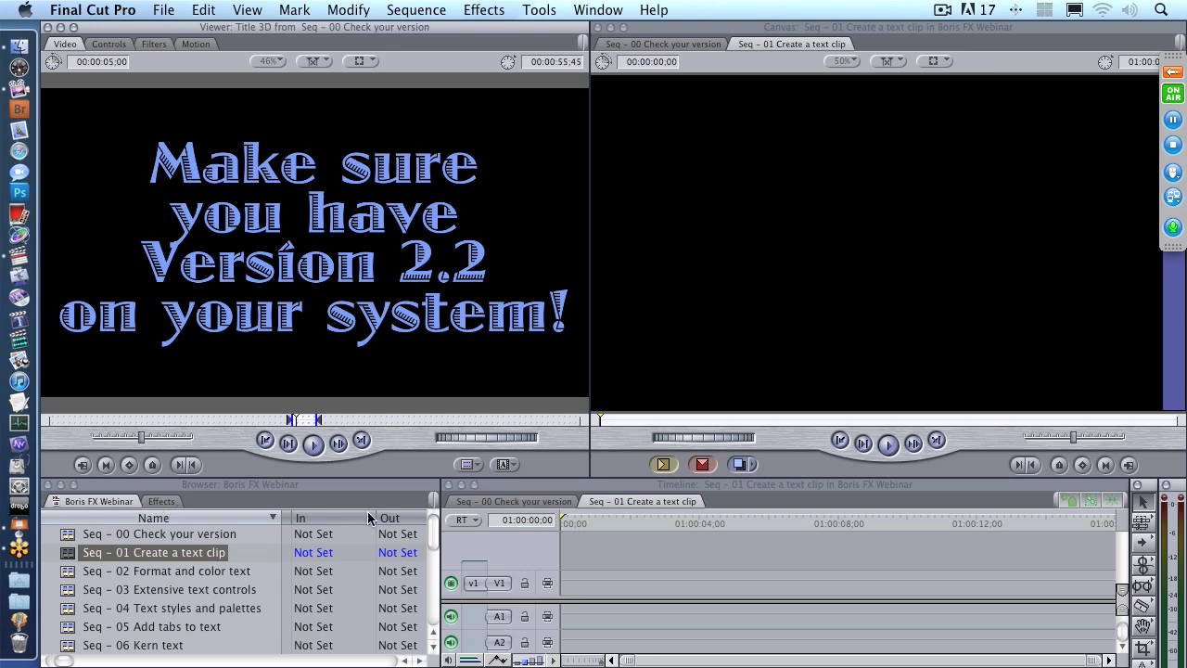
left_click(512, 464)
mouse_move(513, 470)
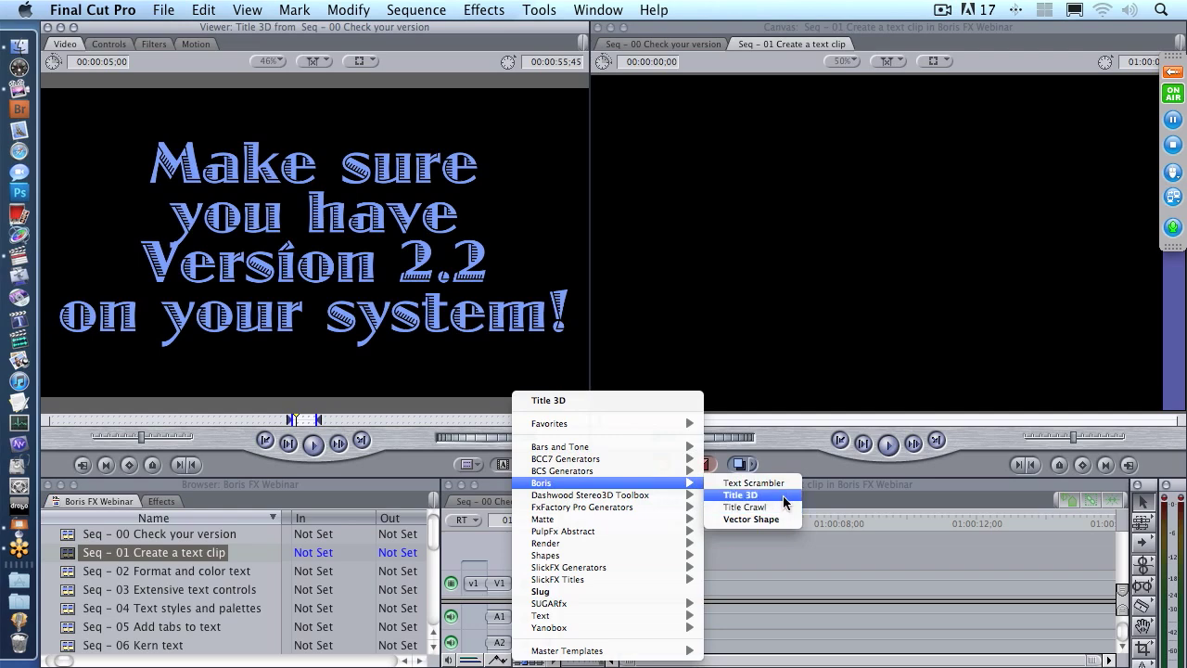
Step: Create a Boris Title 3D generator clip with a five-second (500) duration
left_click(784, 496)
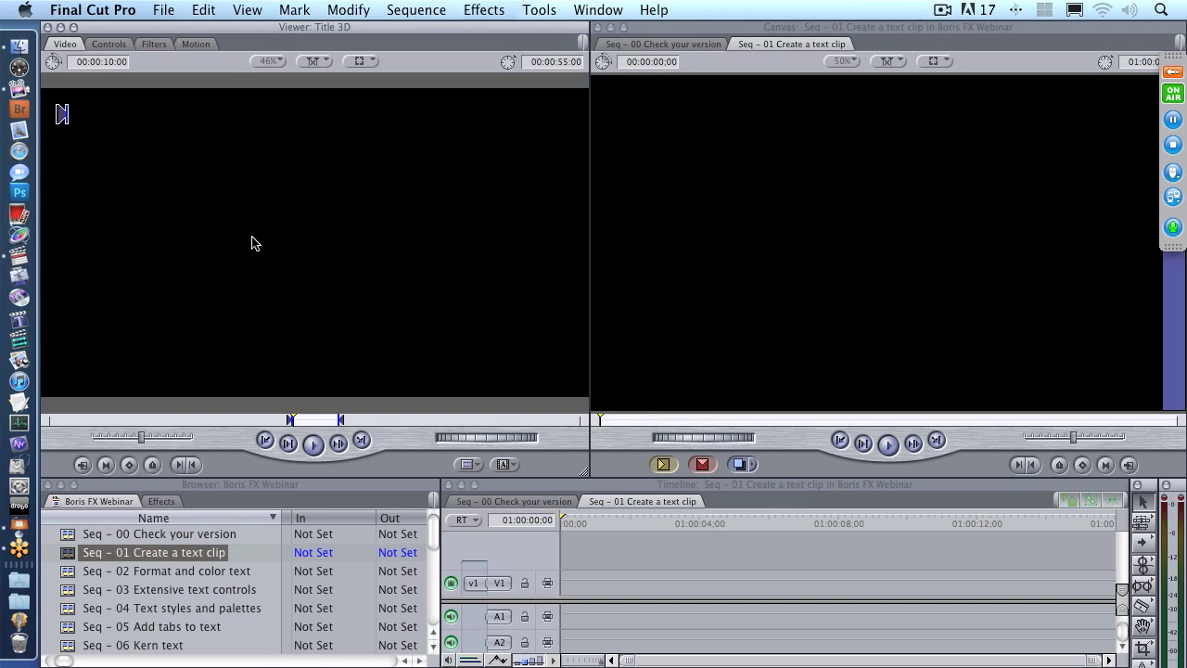
left_click(96, 63)
type("500")
key("Return")
Step: Overwrite the title clip onto V1 and load it from the Timeline into the Viewer
left_click(702, 464)
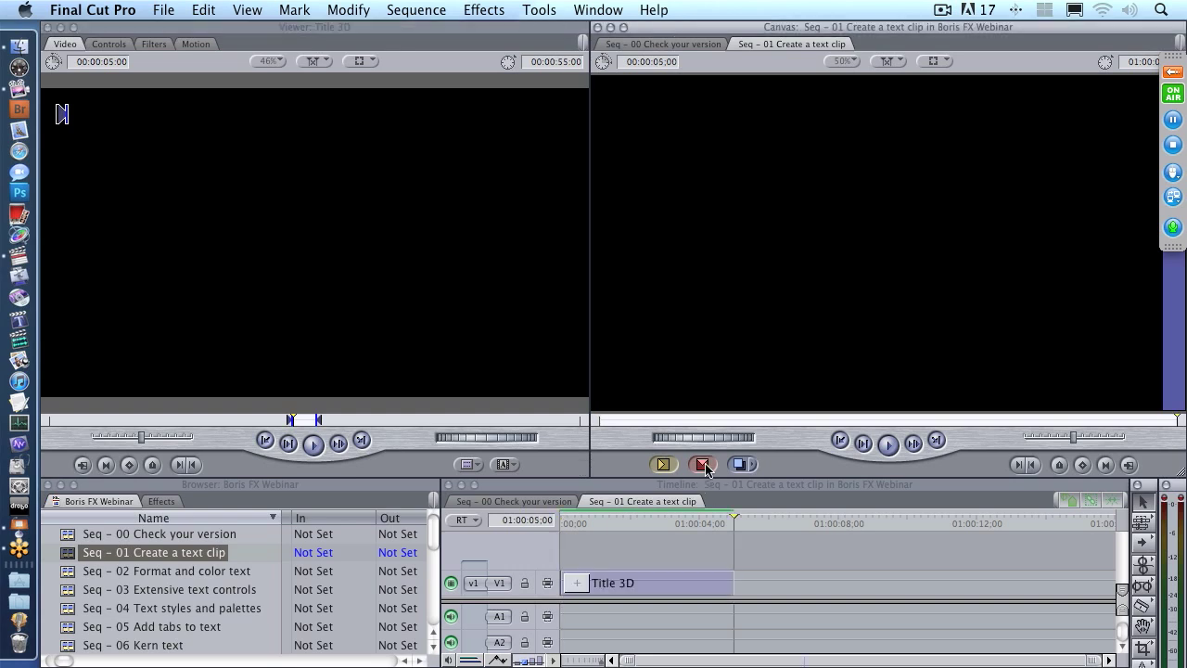
left_click(644, 522)
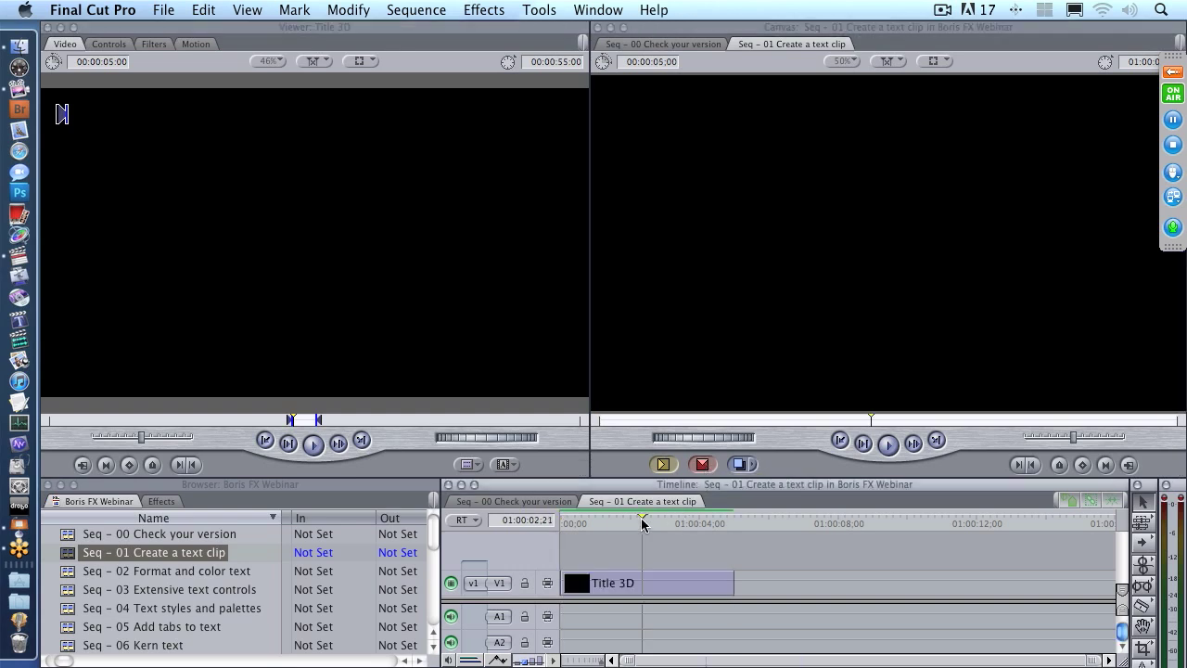
double_click(652, 583)
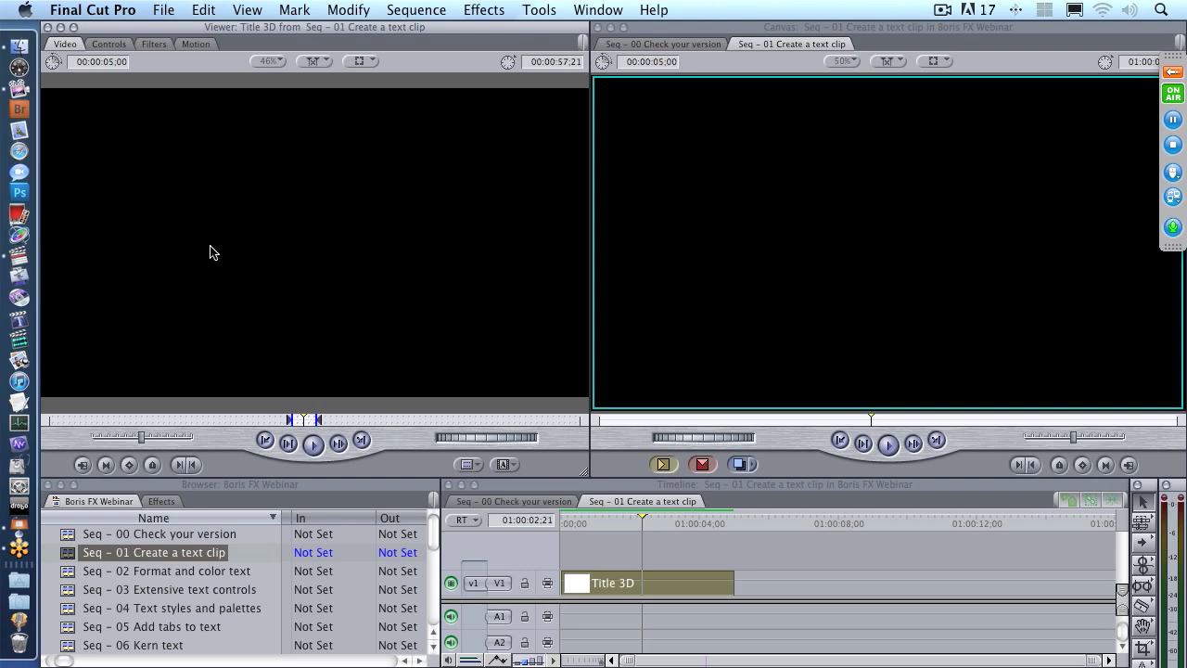
Step: Open the Title 3D text entry window from the Controls tab and position it
left_click(109, 44)
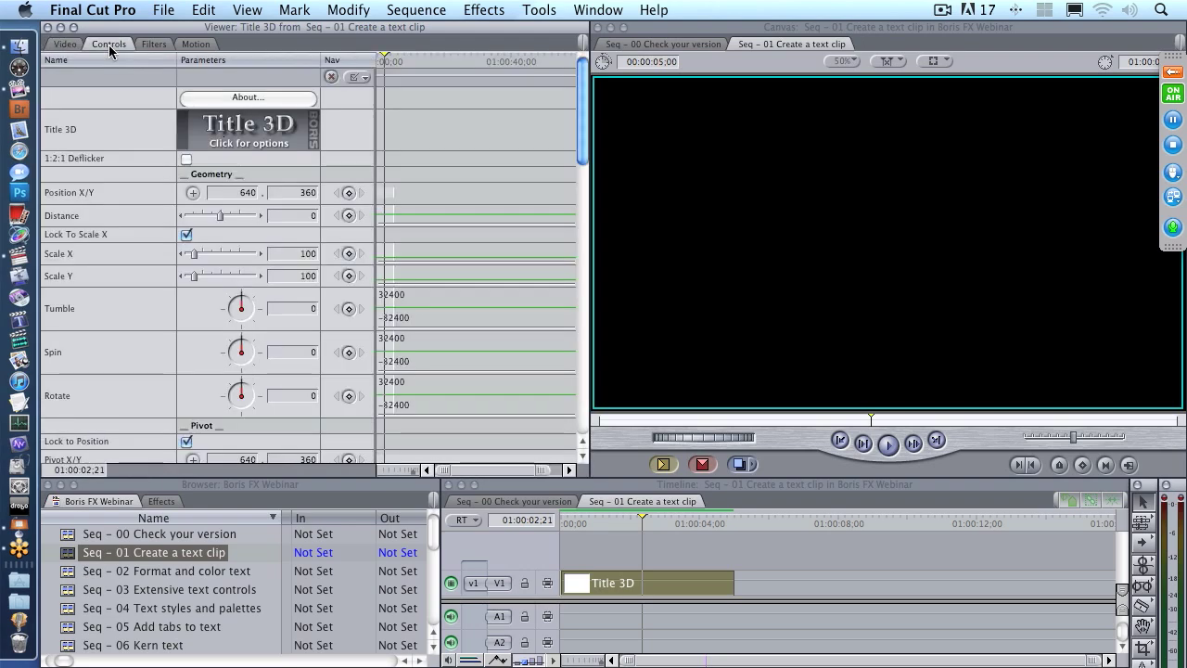
left_click(274, 138)
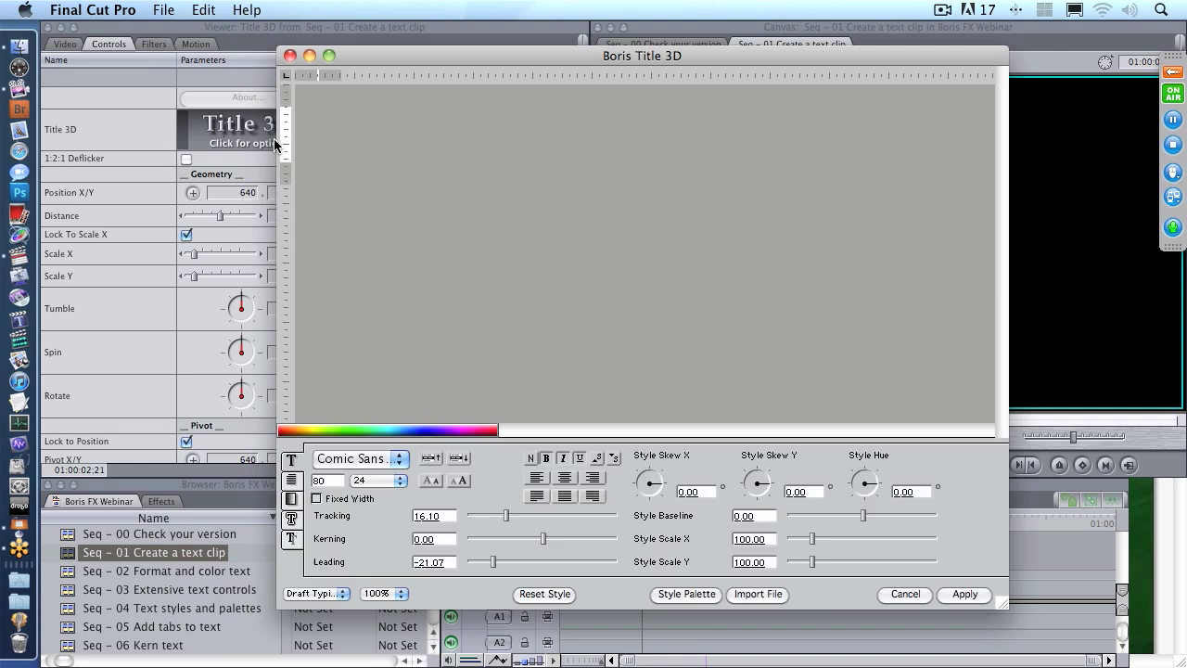
left_click_drag(468, 56, 445, 61)
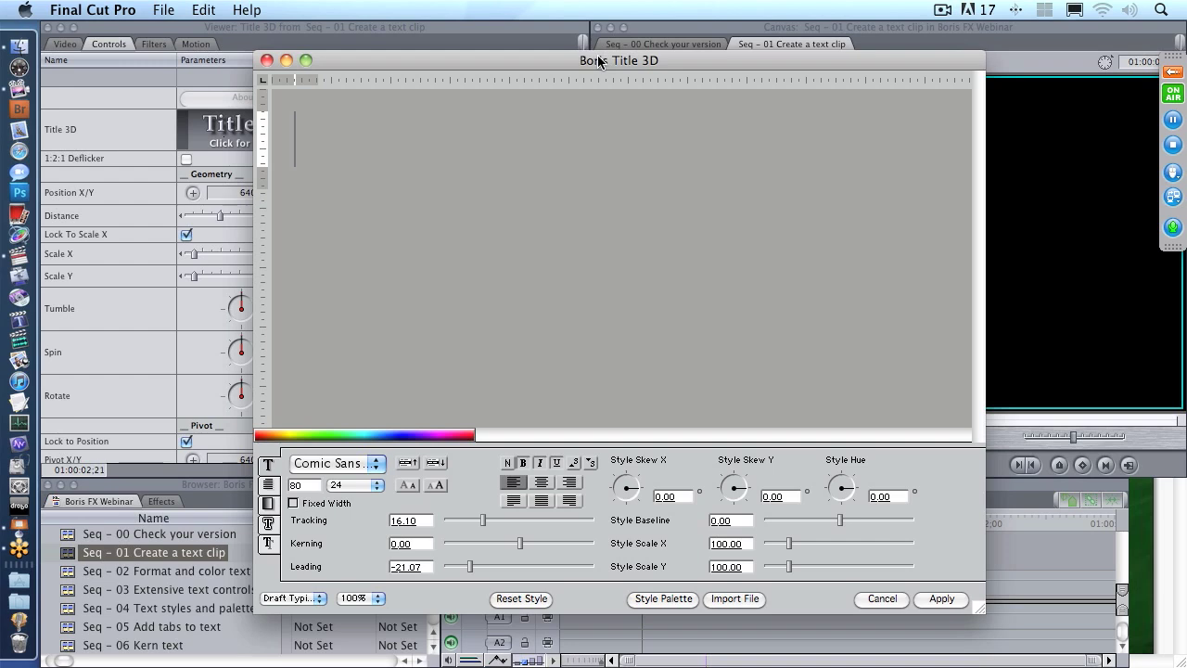
left_click_drag(598, 57, 601, 77)
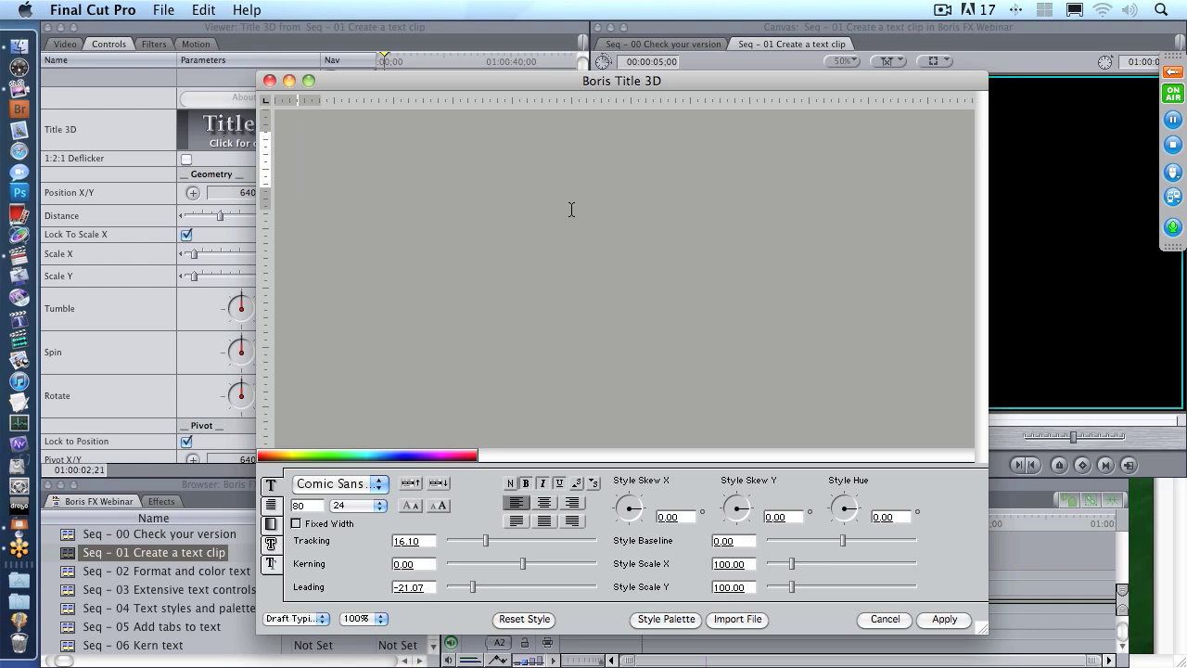
Step: Enter 'Enter your' and 'text here' on two lines and apply it to the clip
type("Ente")
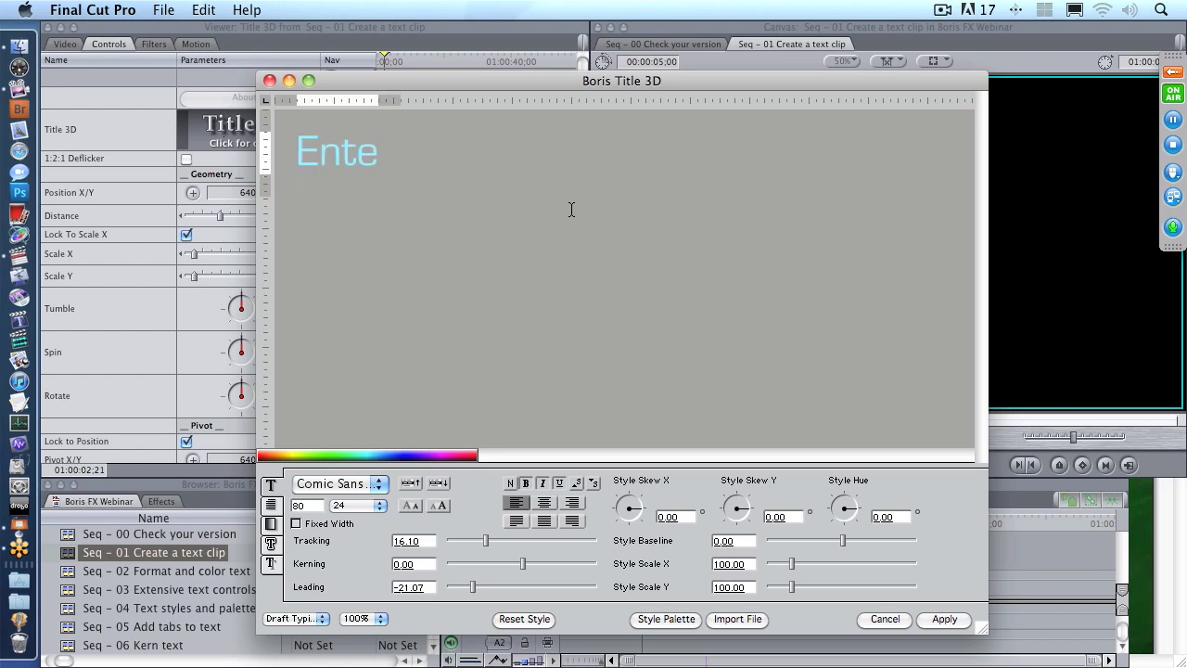
type("r your")
key("Return")
type("text here.")
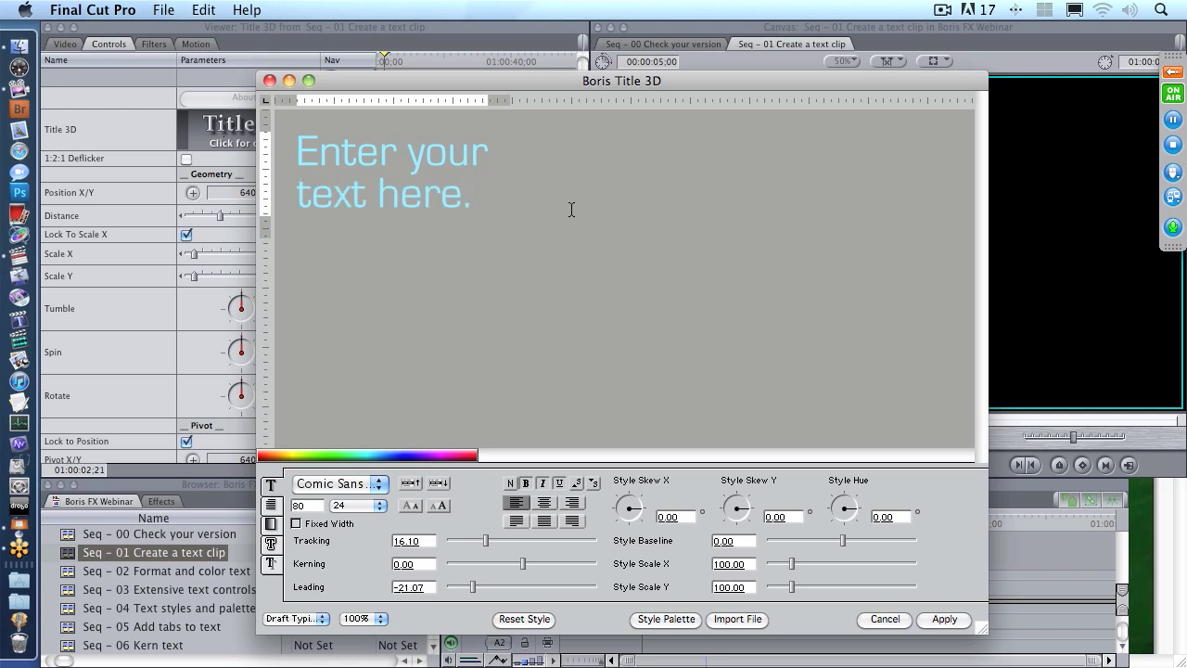
left_click(943, 619)
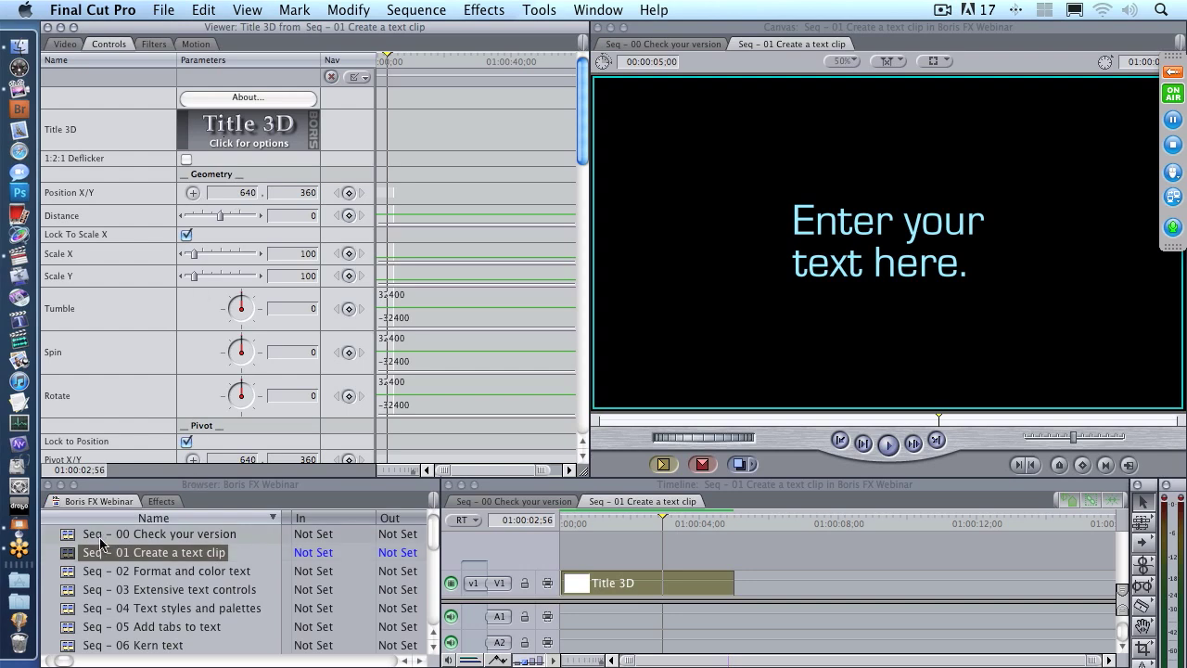
Step: Open Seq - 02 Format and color text and load its Title 3D clip into the Viewer
double_click(67, 575)
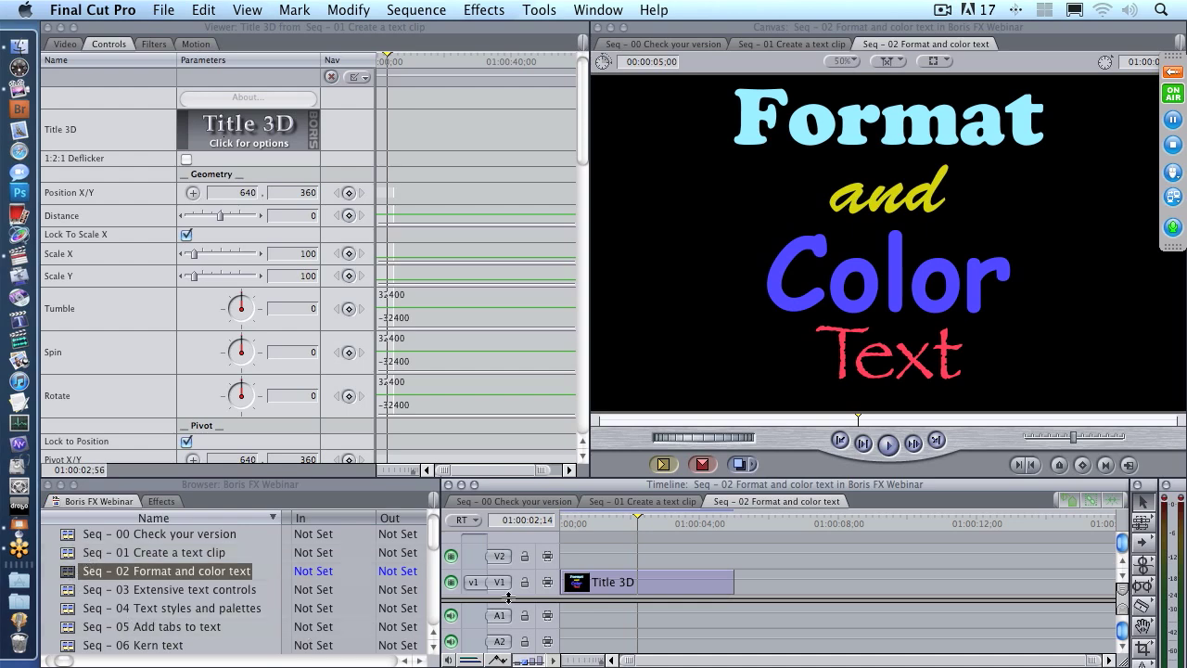
double_click(659, 582)
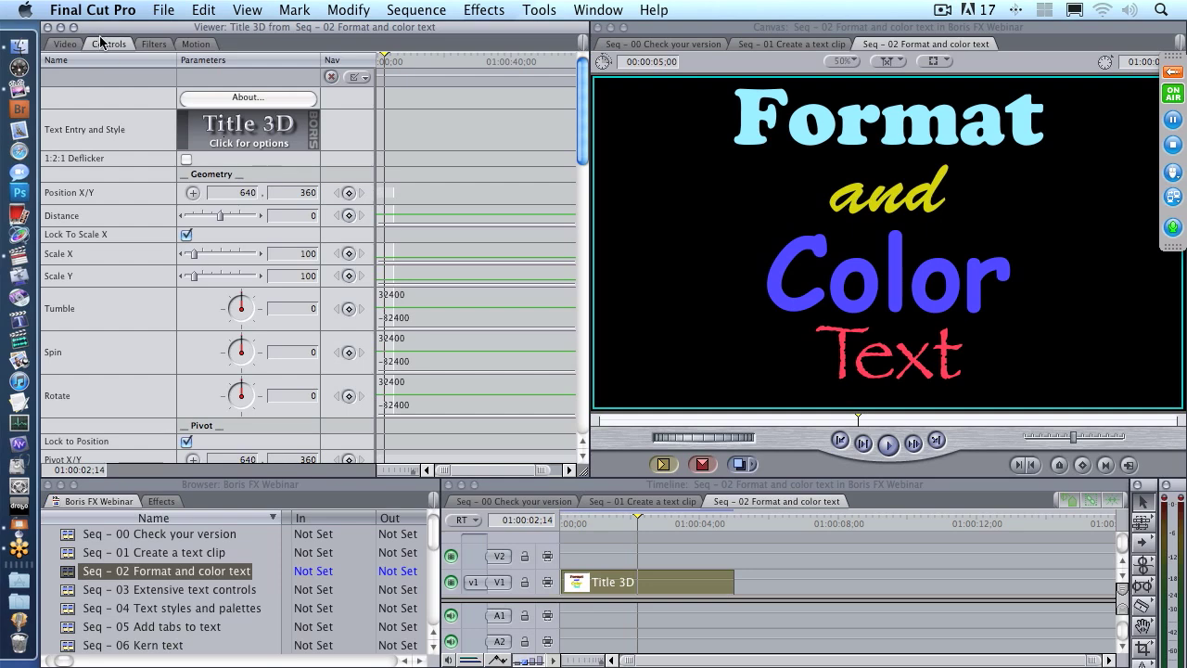
Step: Open the Title 3D text and style window and set the font size to 24
left_click(236, 130)
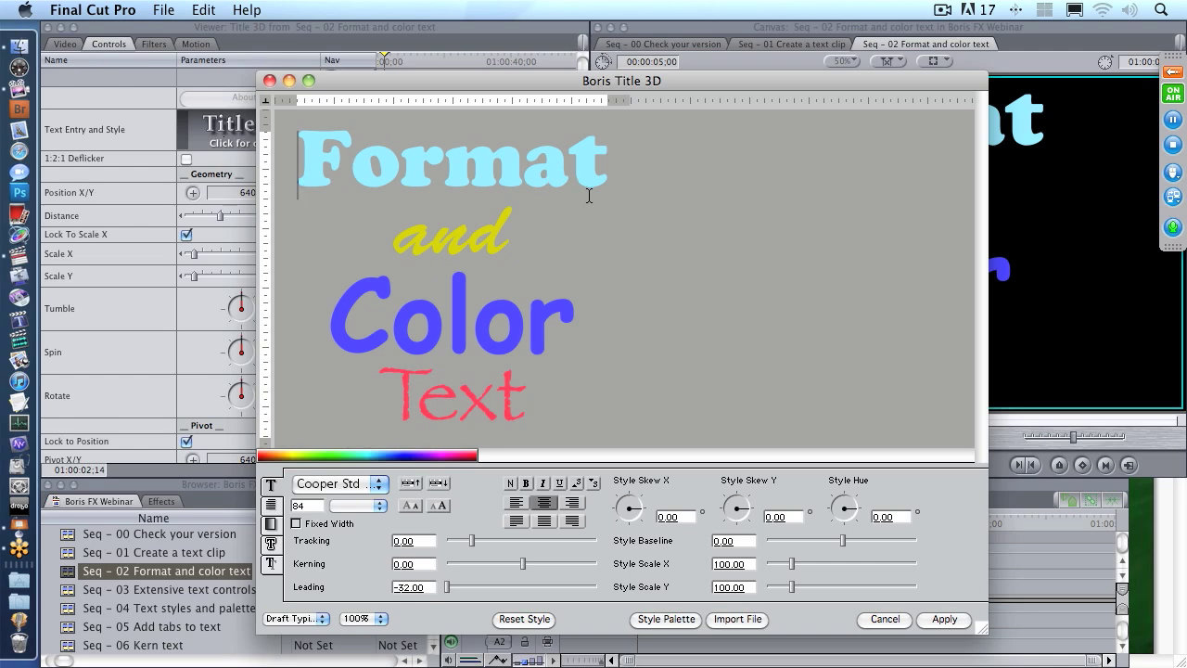
double_click(311, 509)
type("24")
key("Return")
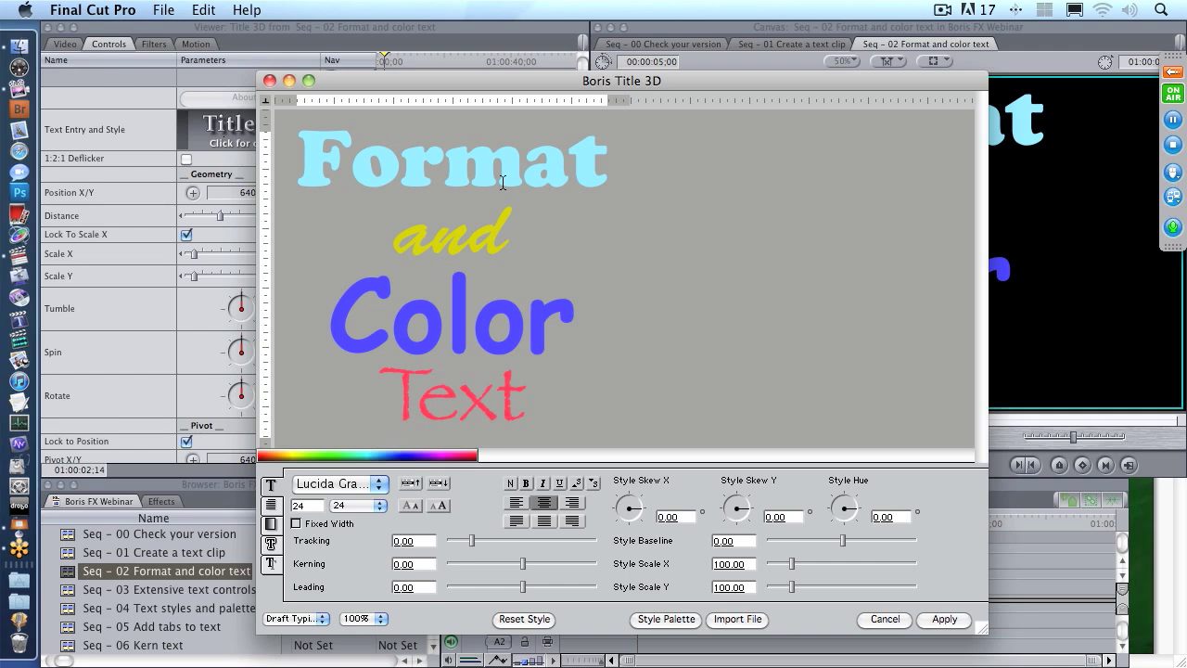
Step: Select just the word Format in the title text
double_click(427, 180)
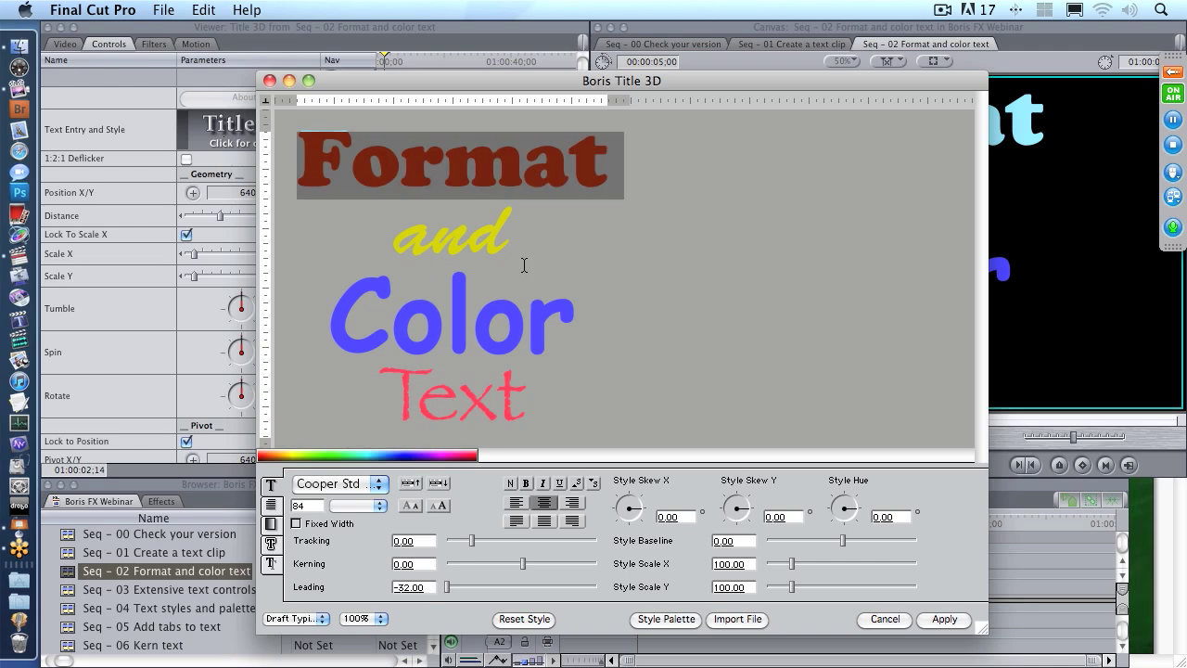
left_click(299, 159)
left_click_drag(299, 159, 632, 176)
Step: Set the word Format to the Copperplate font
left_click(353, 483)
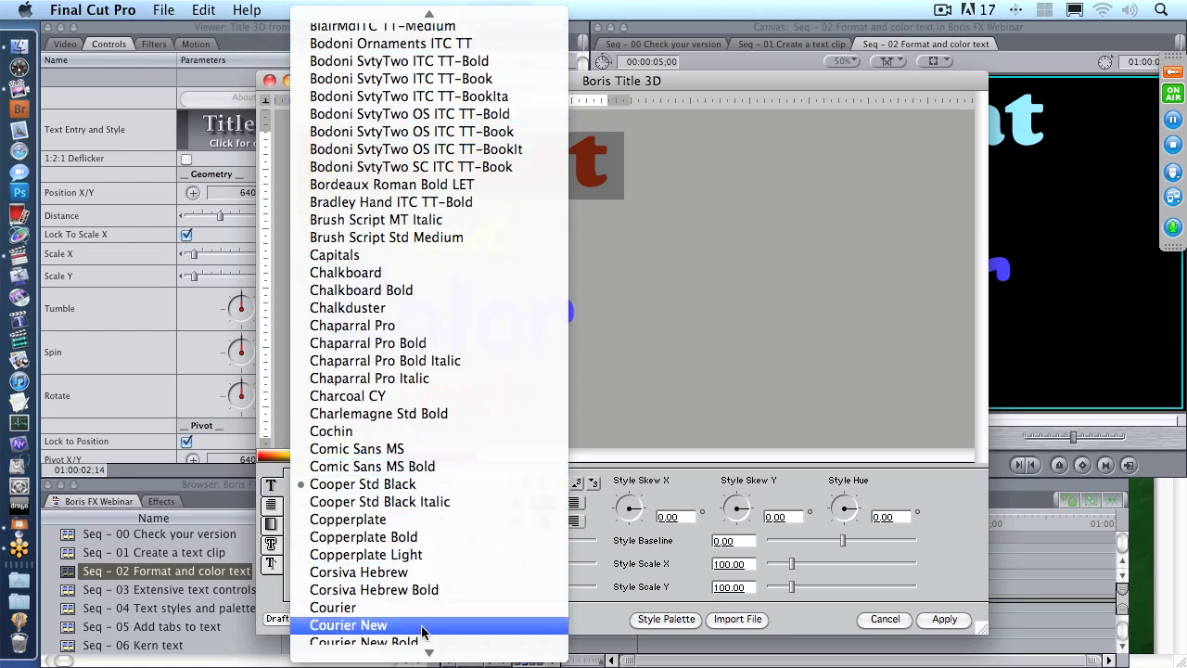
mouse_move(427, 652)
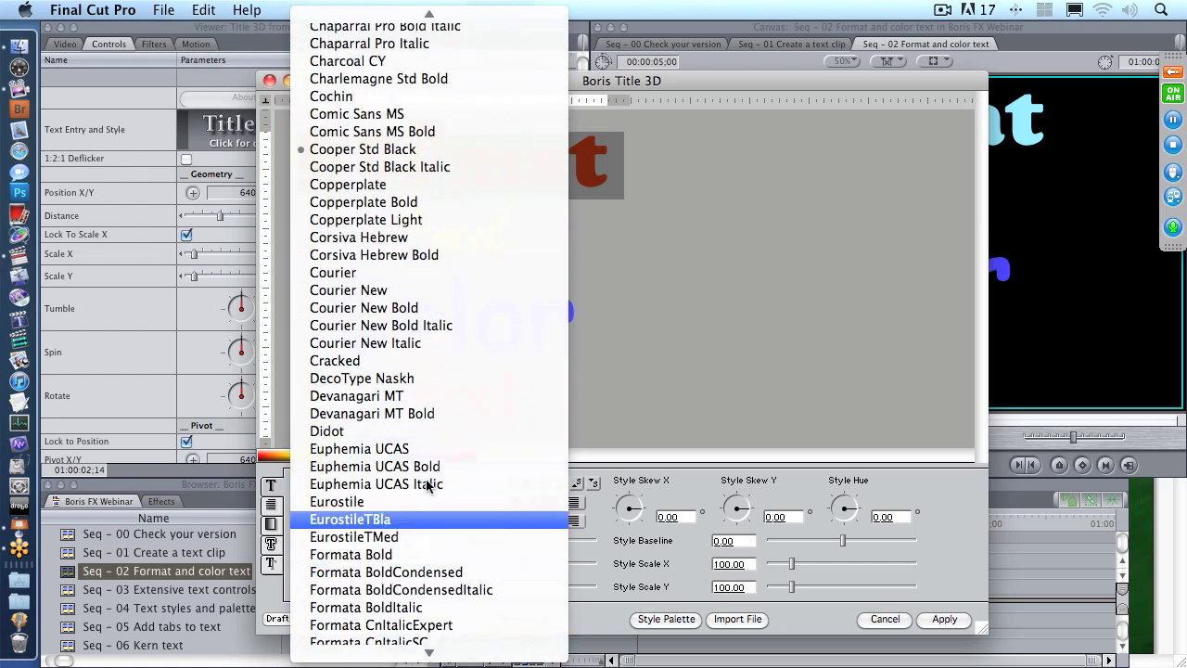
left_click(429, 187)
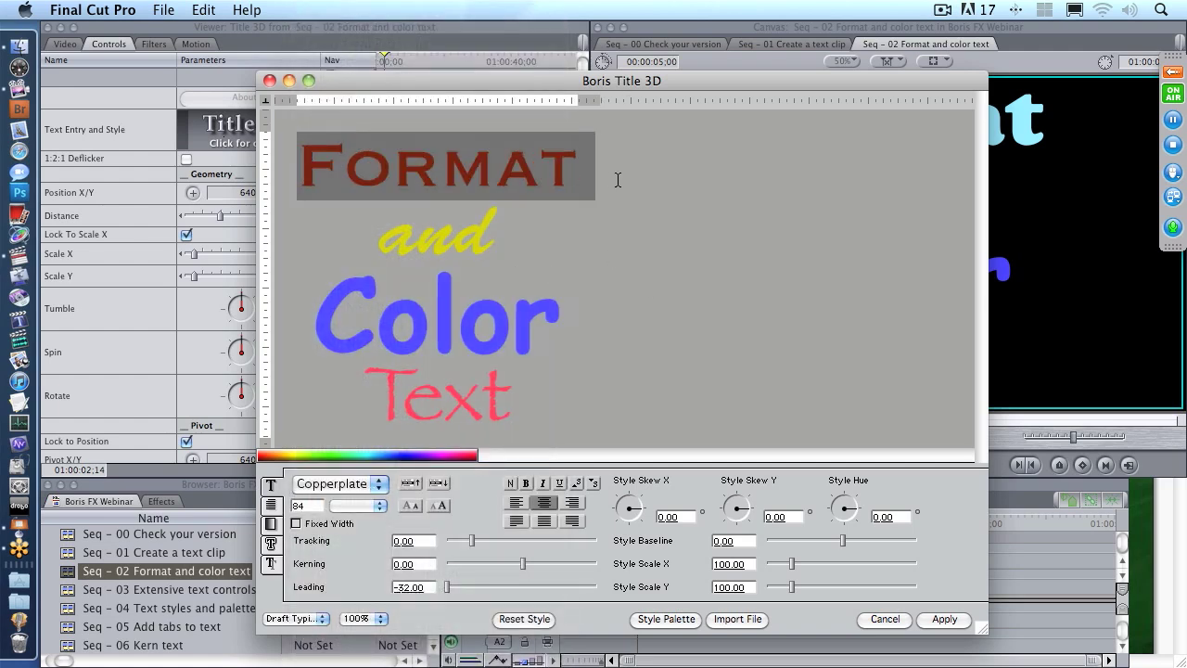
Step: Change the font size of Format to 90
left_click(362, 506)
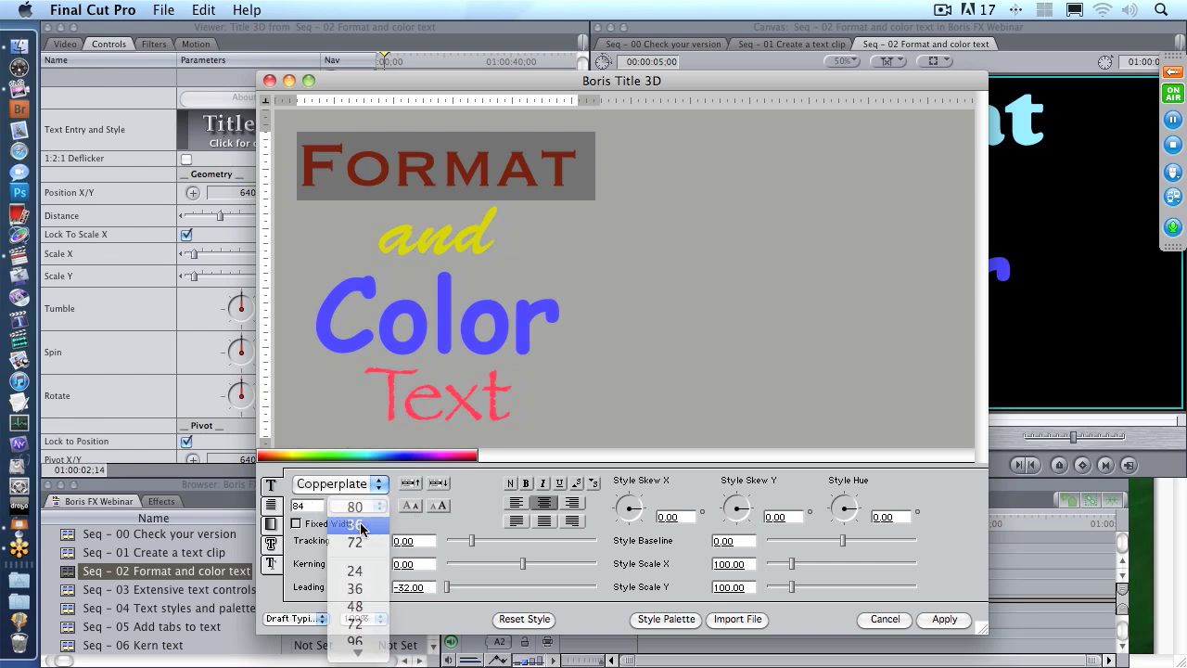
left_click(355, 570)
left_click(359, 509)
left_click(355, 524)
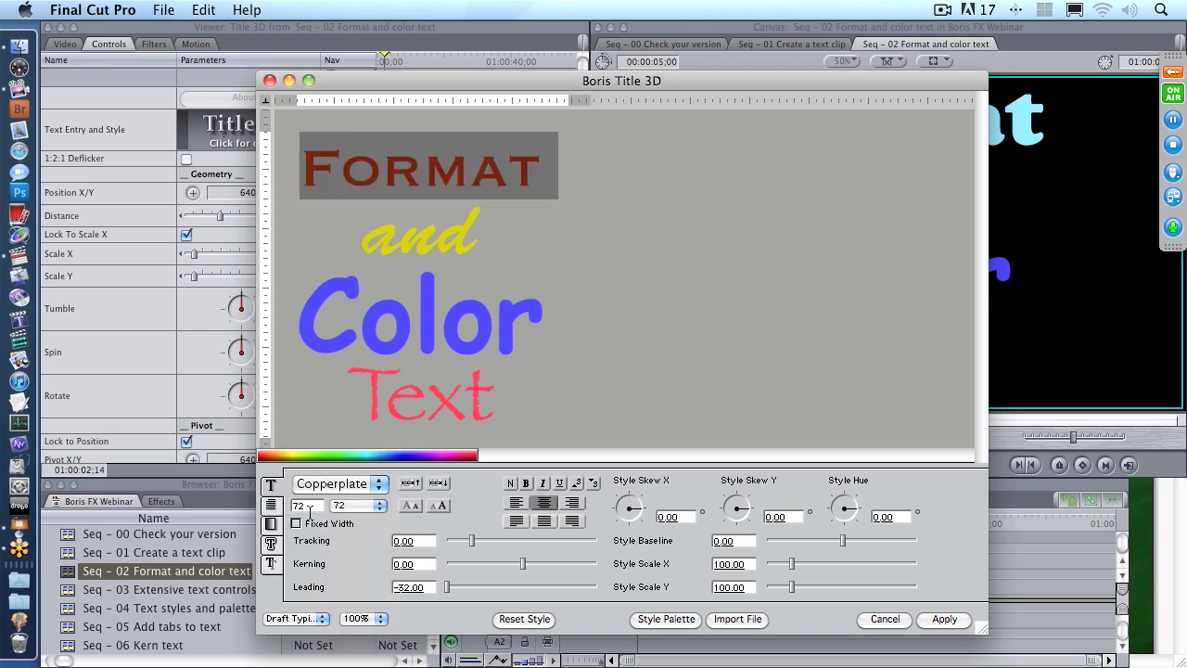
double_click(295, 505)
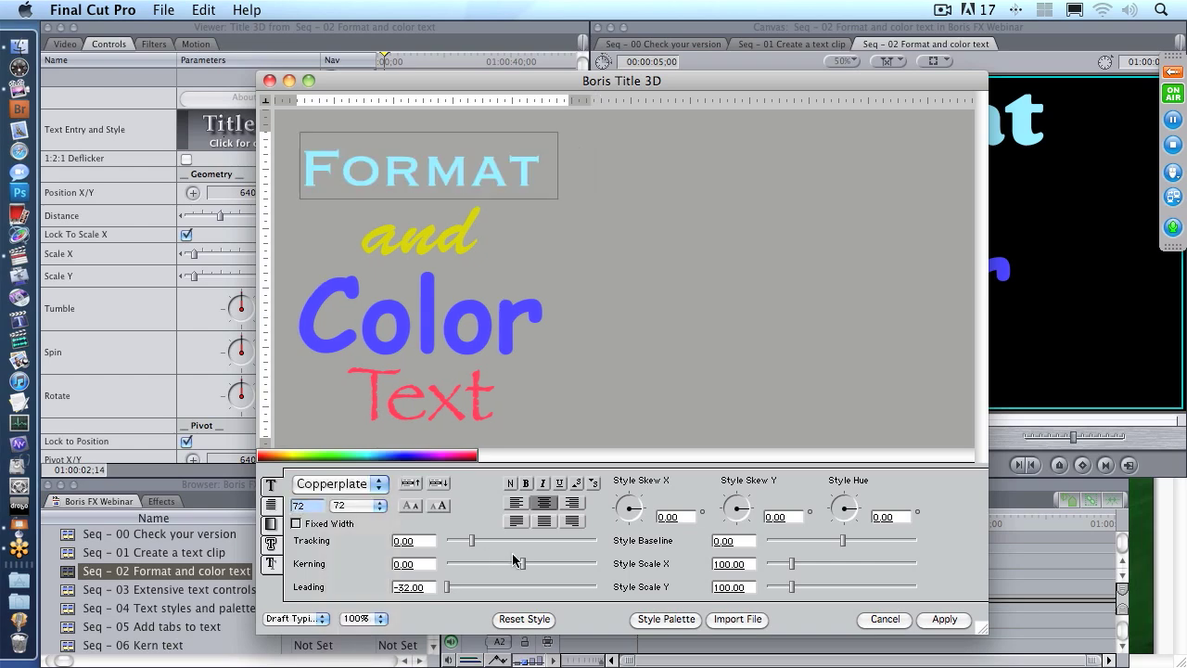
type("90")
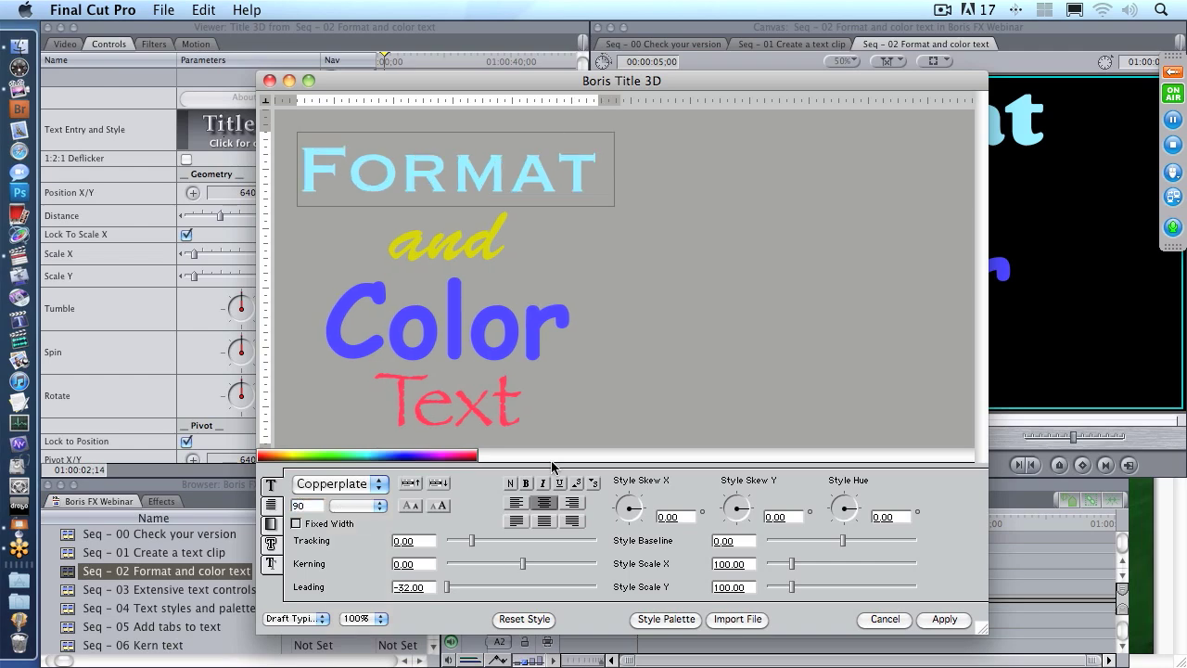
Step: Try the Bold and Italic styles, then return the text to plain N style
left_click(525, 483)
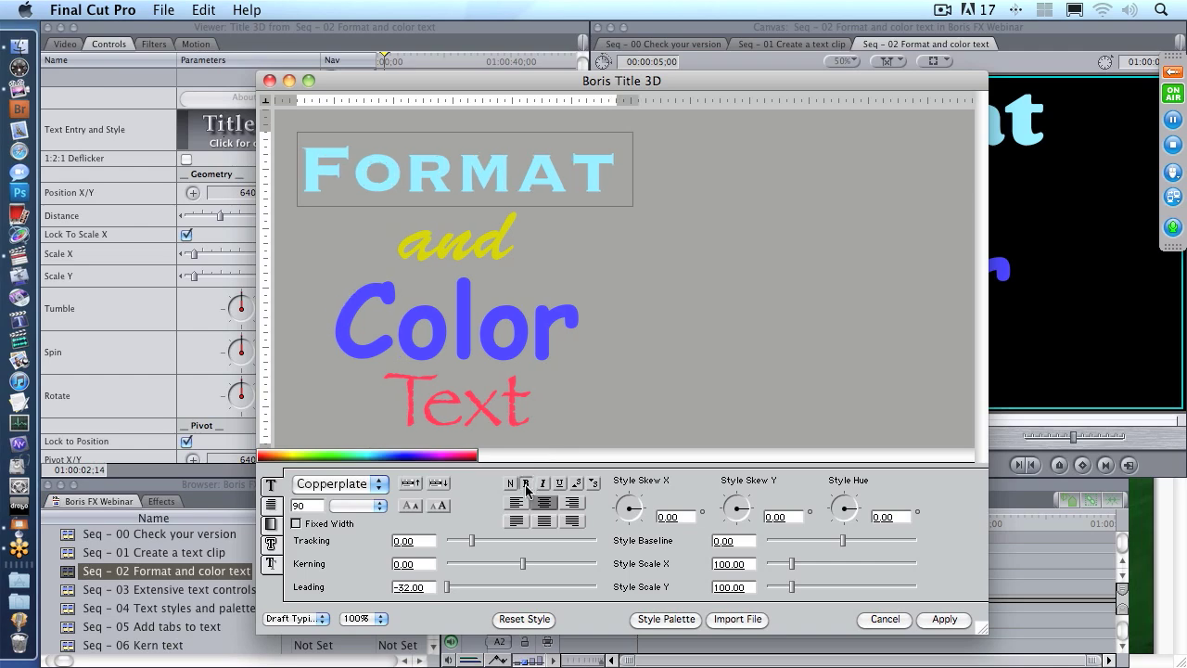
left_click(543, 483)
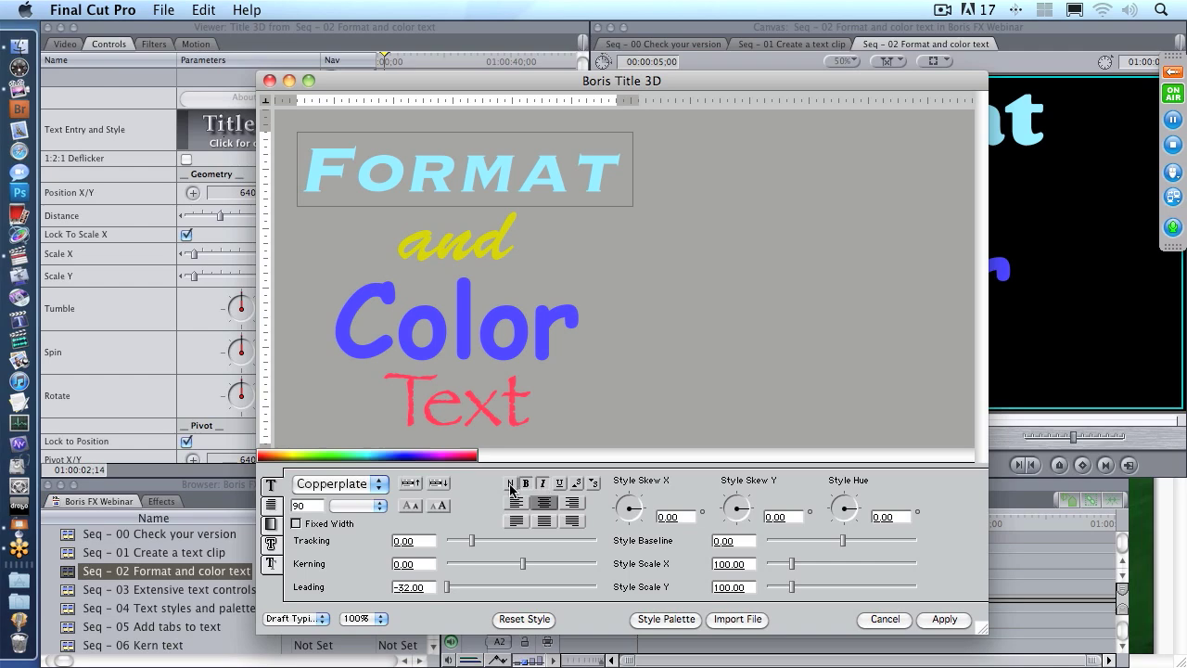
left_click(511, 483)
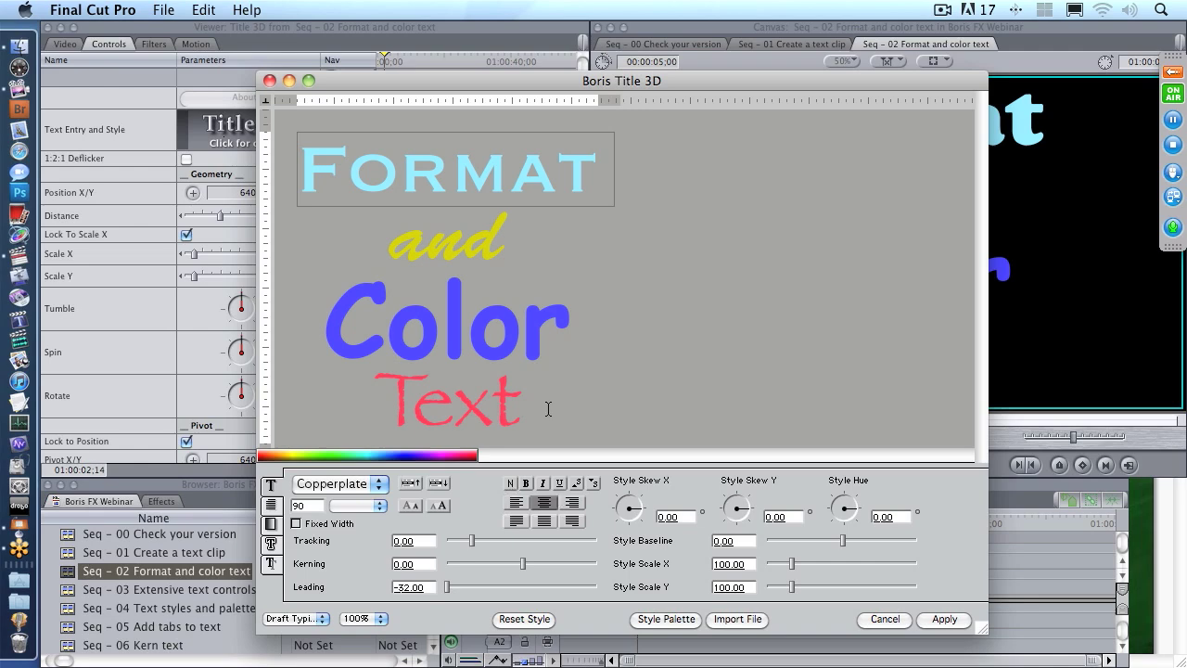
Step: Skew the word Color -25 on X and -5 on Y
double_click(449, 325)
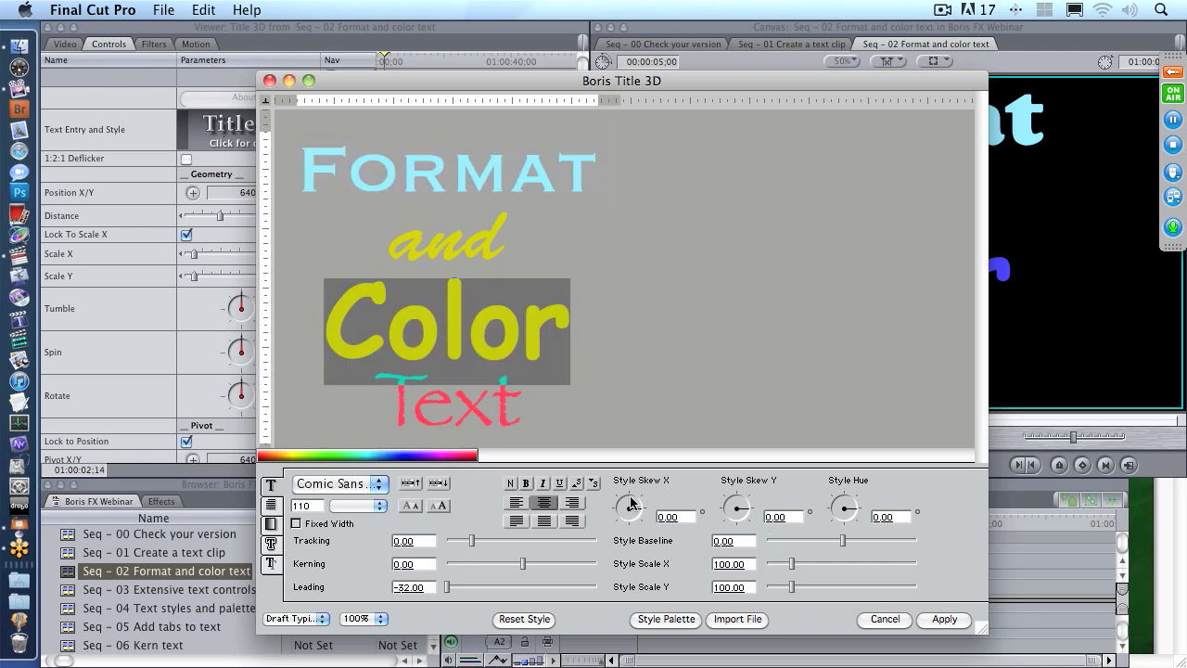
mouse_move(631, 504)
left_mouse_down()
mouse_move(640, 522)
mouse_move(641, 501)
mouse_move(643, 522)
mouse_move(649, 508)
left_mouse_up()
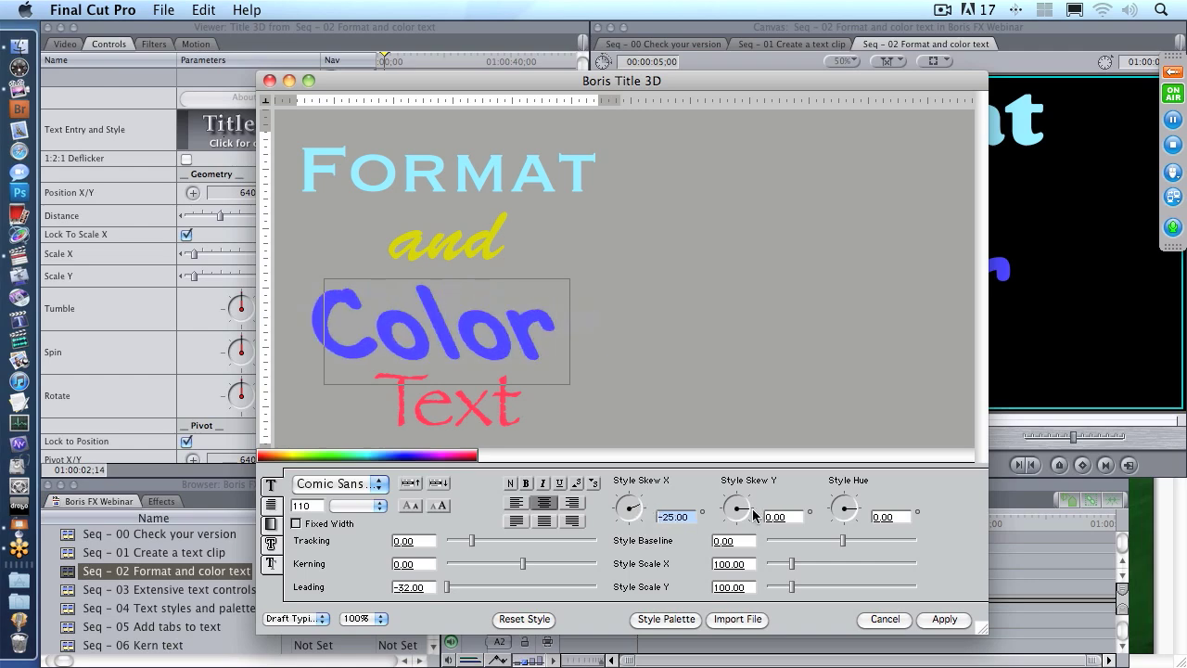
mouse_move(742, 513)
left_mouse_down()
mouse_move(744, 499)
mouse_move(742, 527)
mouse_move(751, 512)
left_mouse_up()
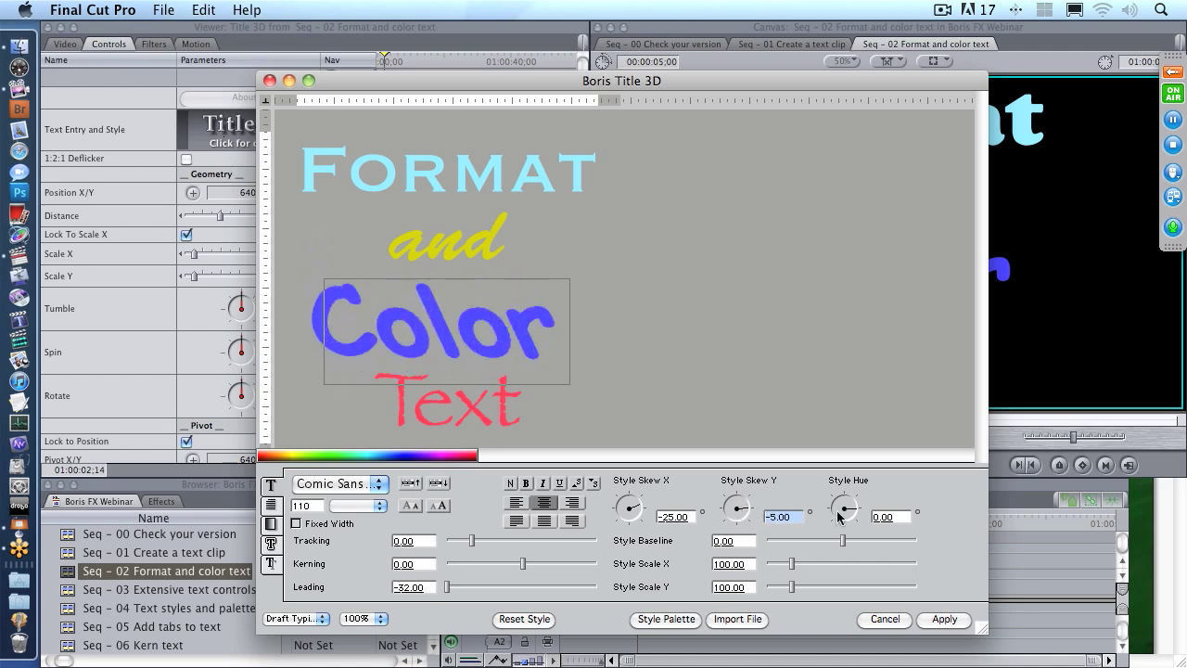
Step: Select all four title lines and try the style hue, leaving it at 0
double_click(517, 382)
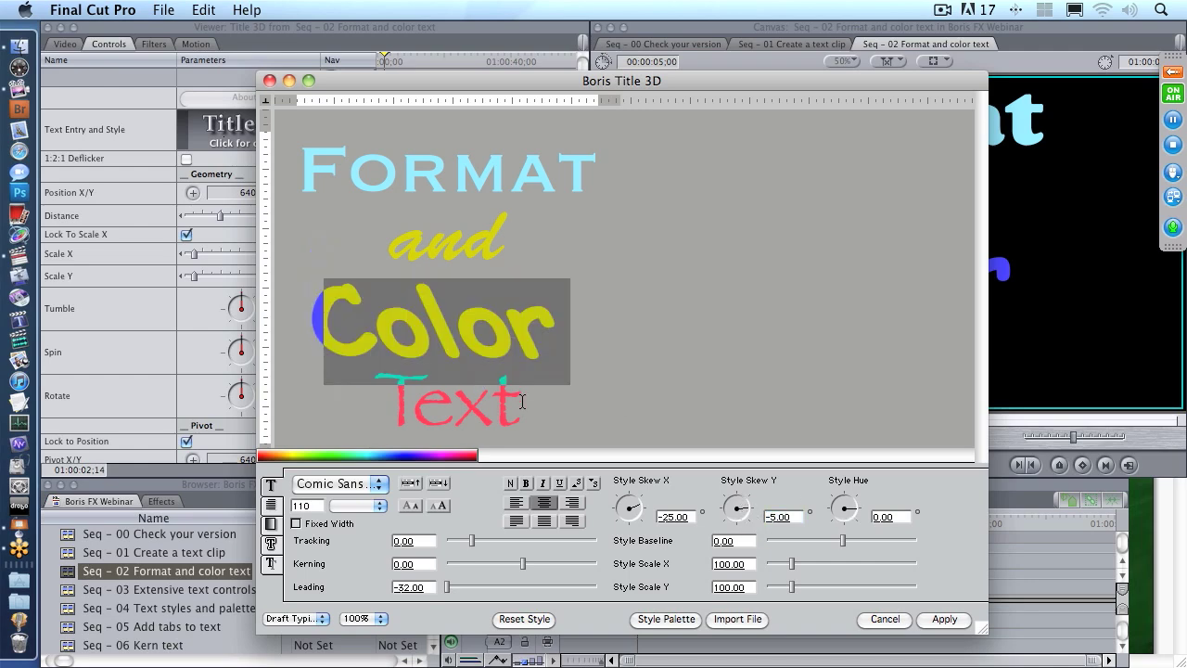
left_click_drag(309, 172, 625, 390)
mouse_move(845, 516)
left_mouse_down()
mouse_move(840, 524)
mouse_move(843, 492)
mouse_move(849, 521)
mouse_move(852, 501)
mouse_move(858, 510)
mouse_move(839, 497)
mouse_move(858, 509)
left_mouse_up()
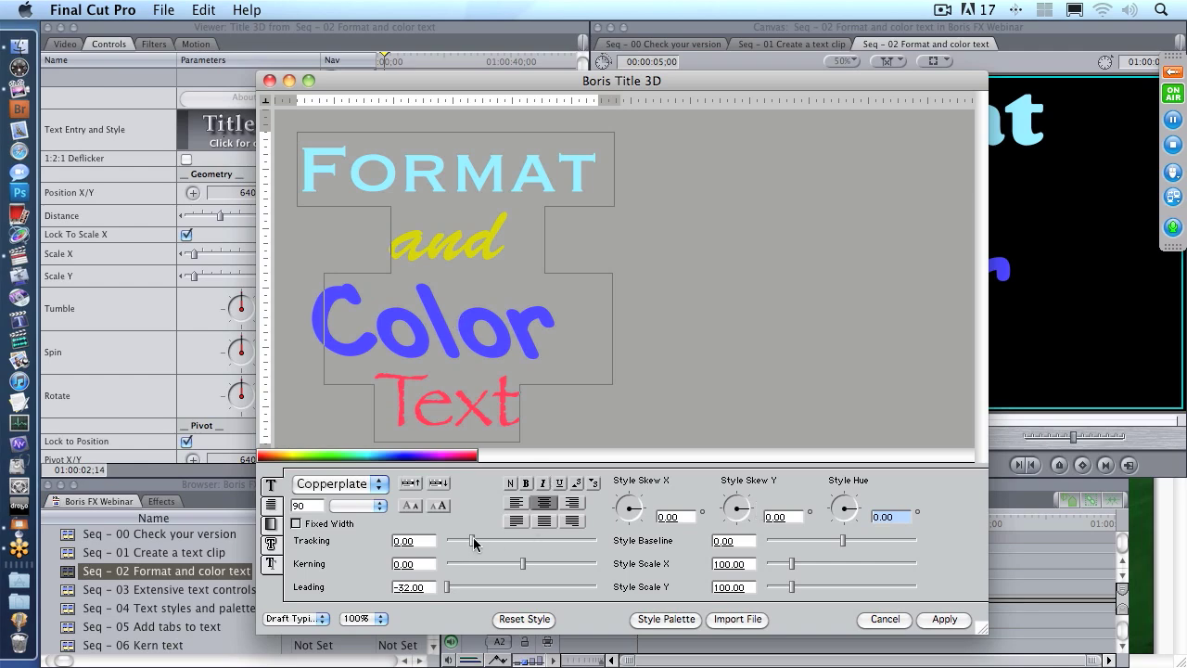
Step: Drag the title's tracking to 15.00 and its leading to -12.49
mouse_move(473, 543)
left_mouse_down()
mouse_move(524, 541)
mouse_move(469, 543)
mouse_move(485, 542)
left_mouse_up()
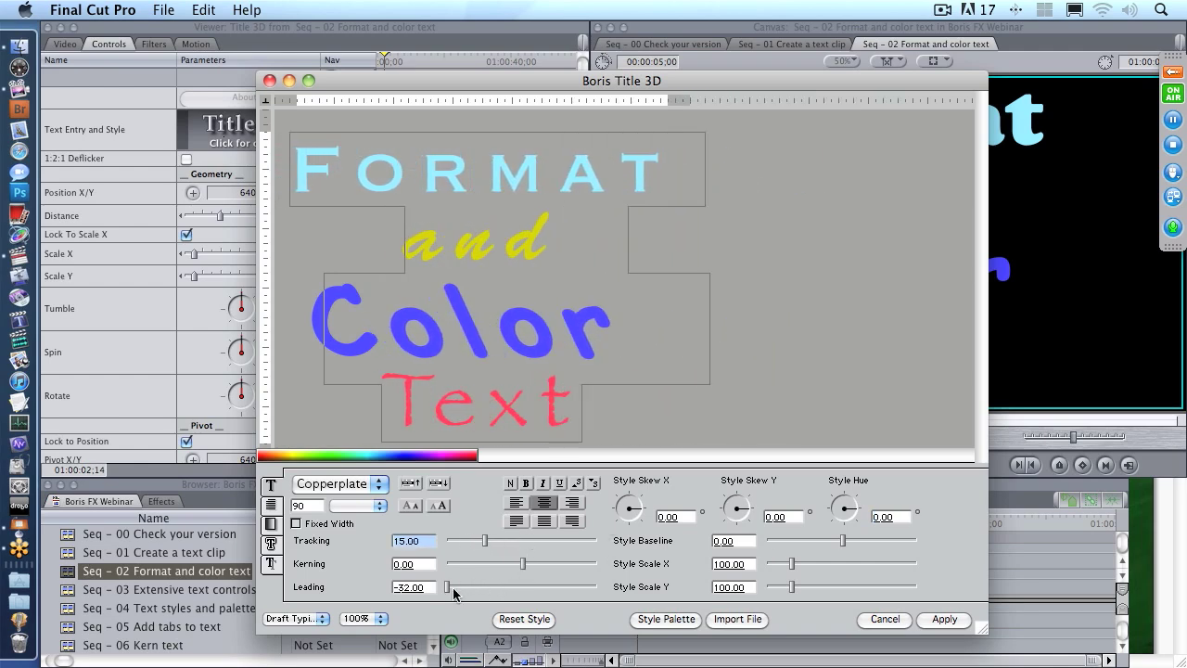
left_click_drag(453, 588, 494, 586)
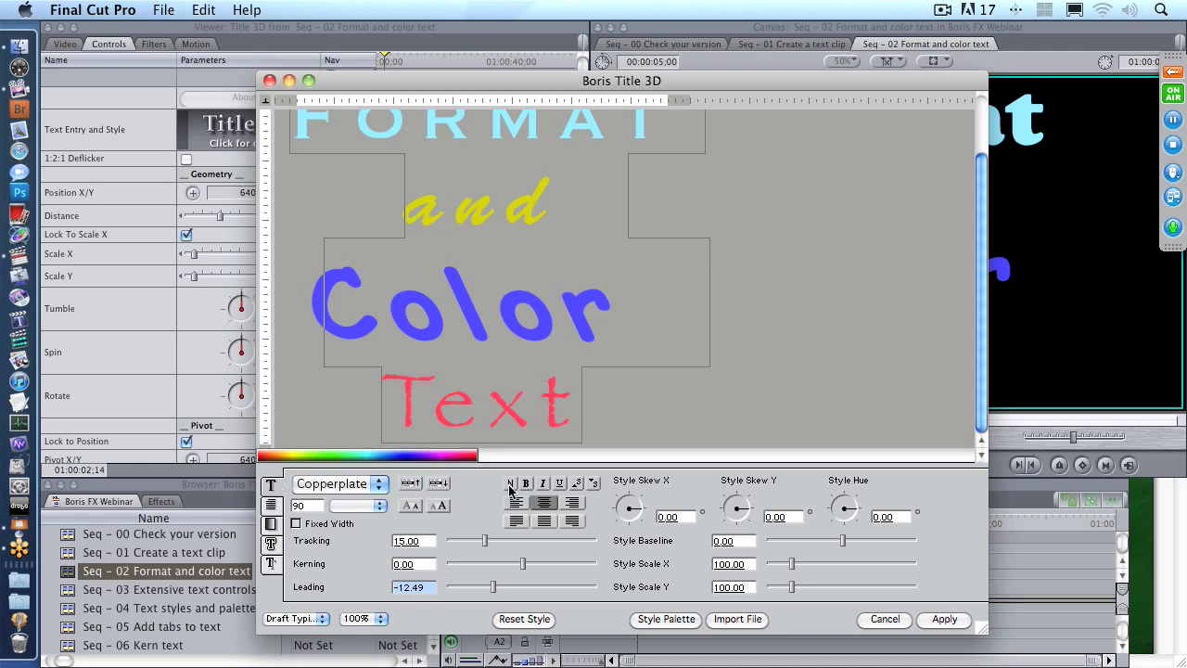
Step: Discard the spacing edits and reopen the Title 3D editor with the word Format selected
left_click(877, 622)
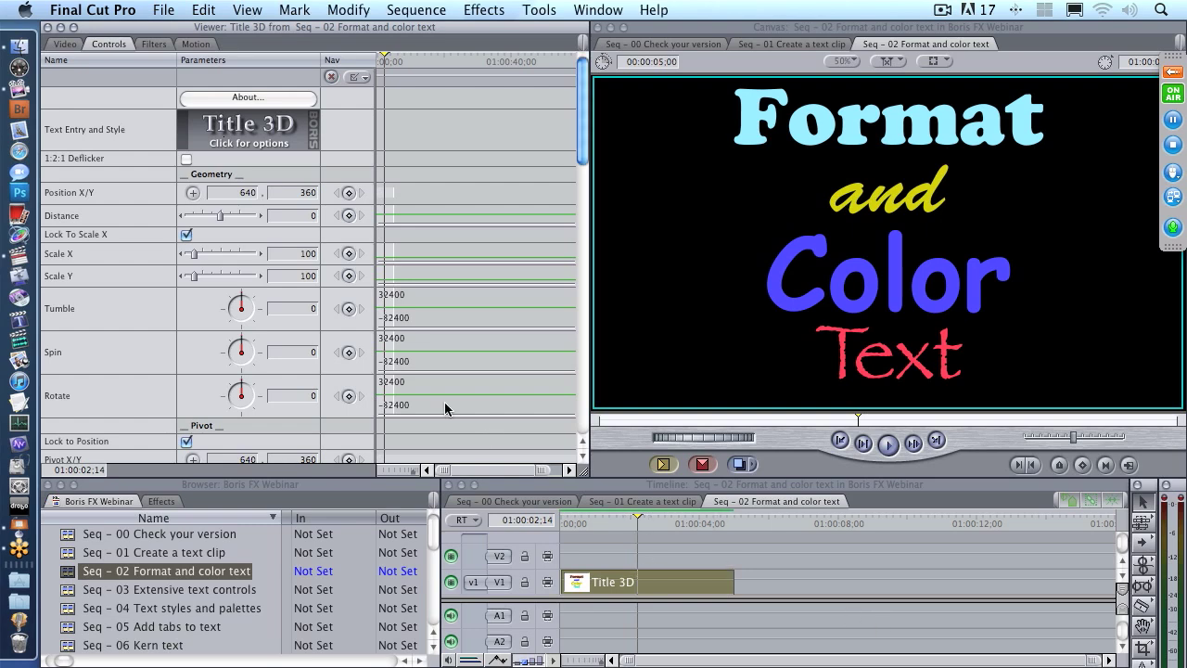
left_click(278, 143)
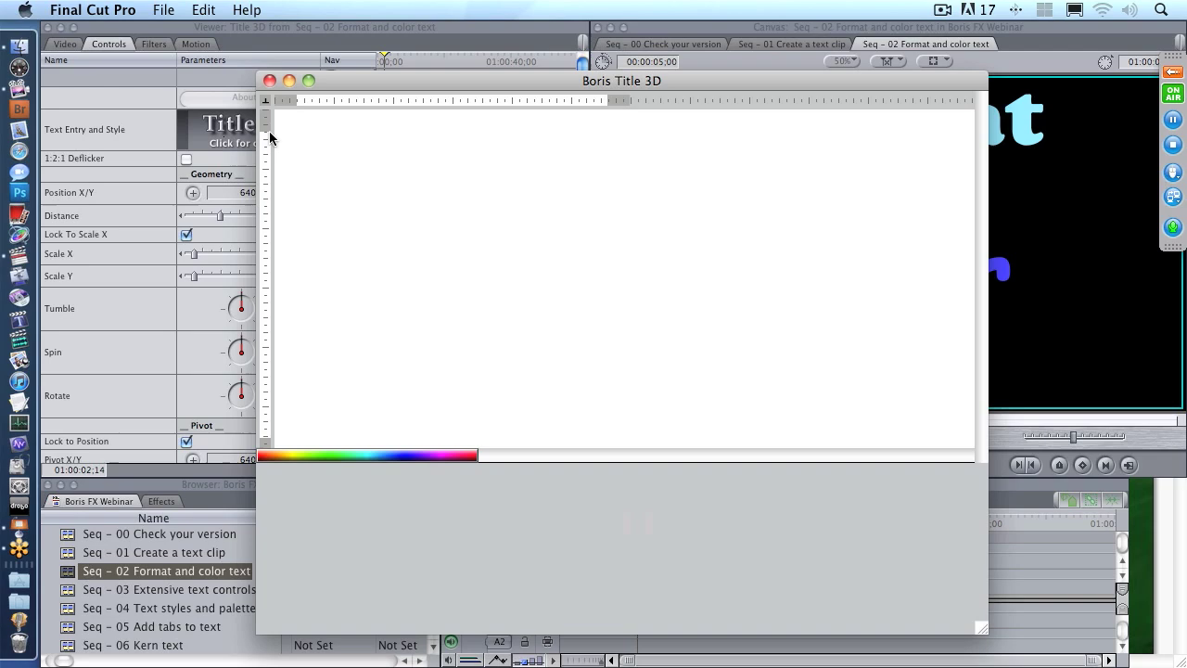
double_click(411, 164)
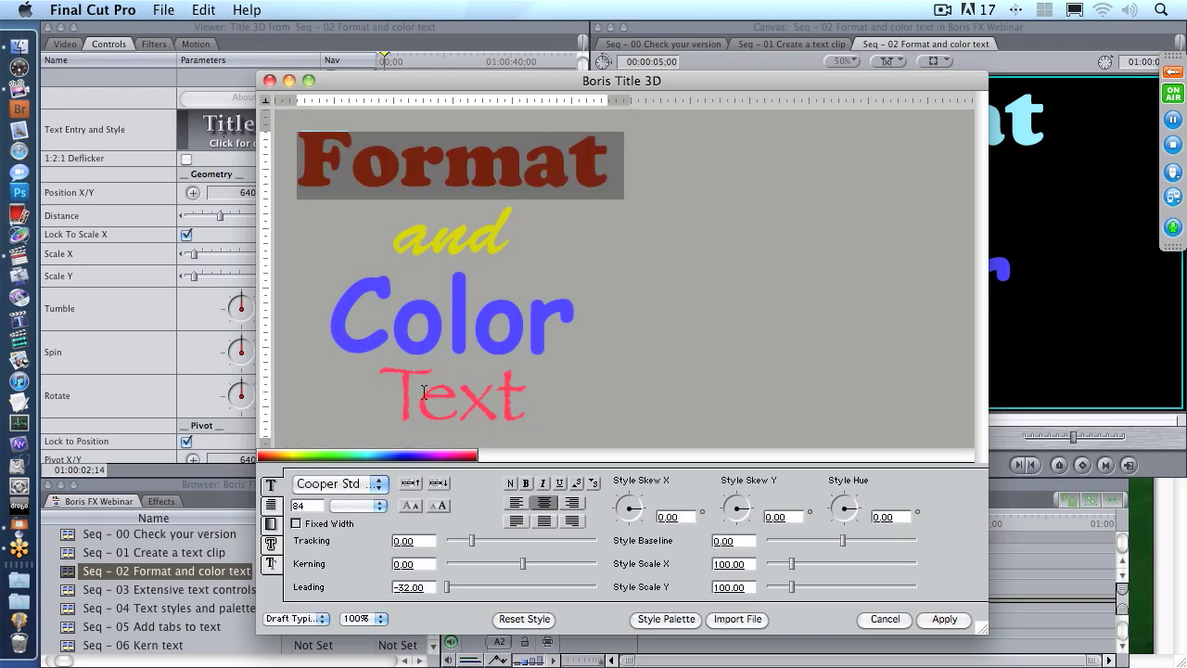
Step: Set the word Format to Comic Sans MS Bold and apply the title to the clip
left_click(364, 484)
left_click(356, 467)
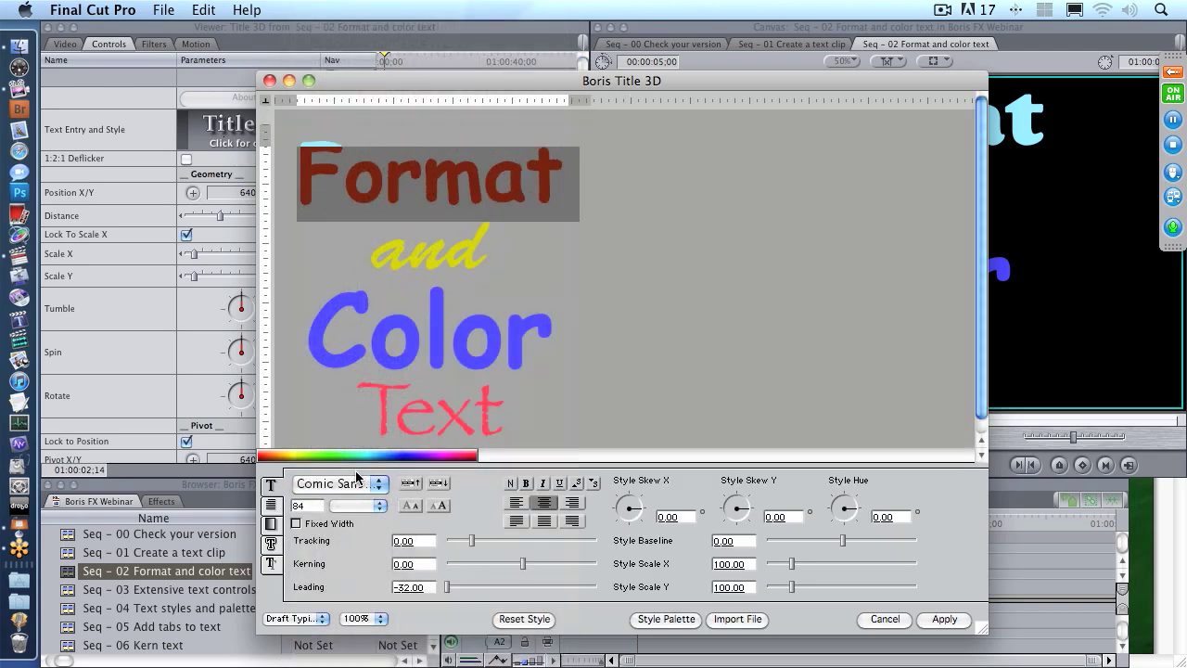
left_click(943, 619)
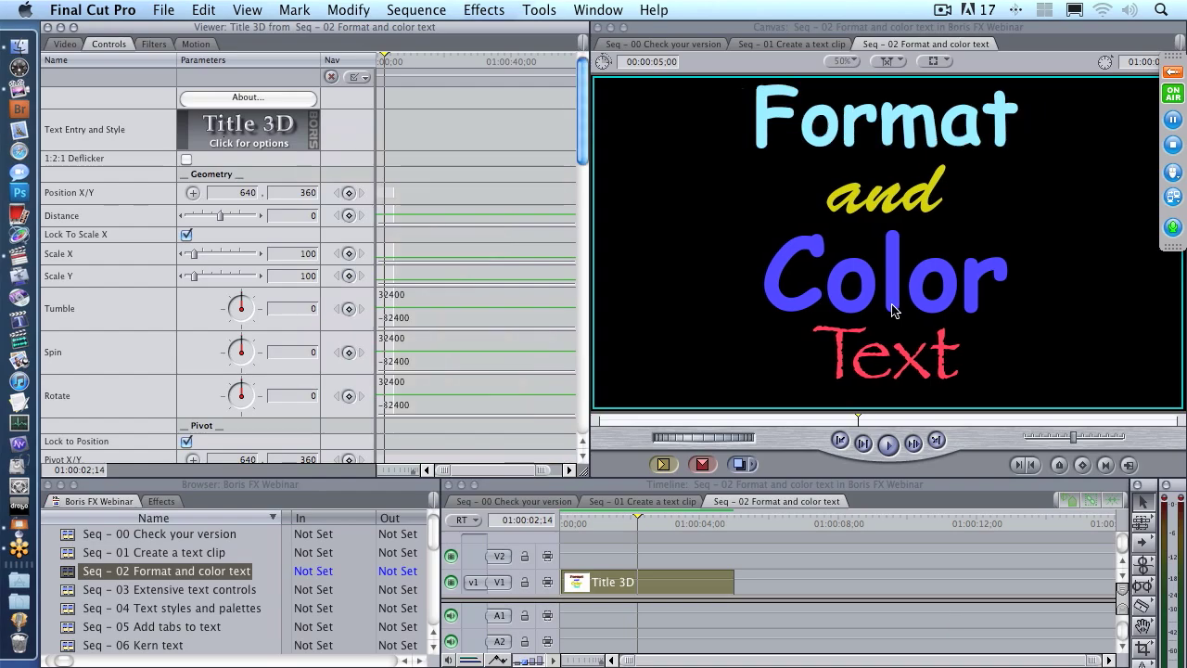